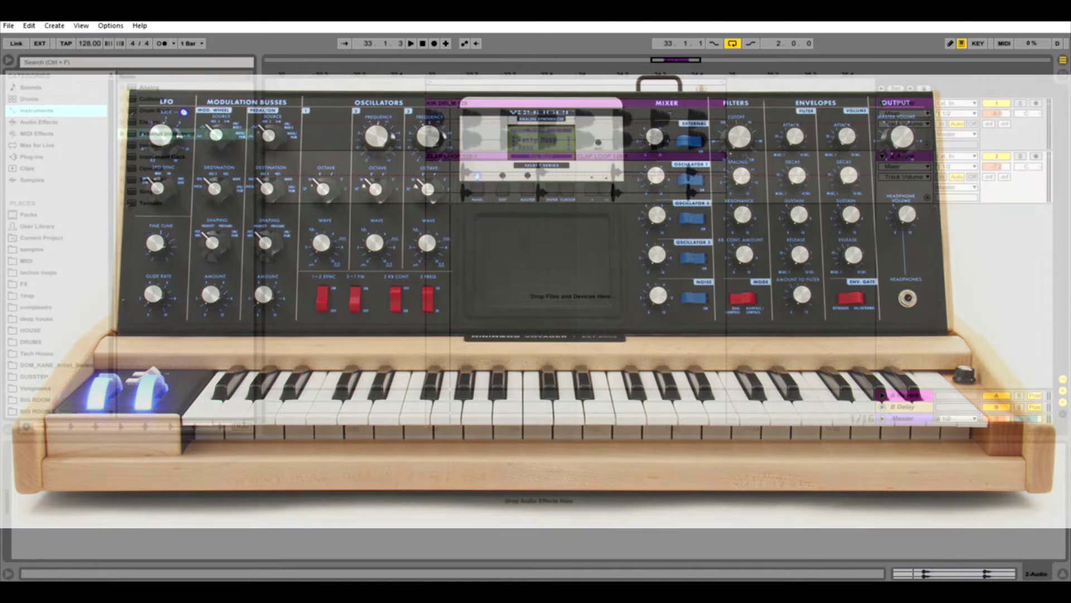
Add Operator to a new MIDI track and set its algorithm to four parallel oscillators.
{"action": "left_click_drag", "start_coordinate": [152, 169], "coordinate": [519, 273]}
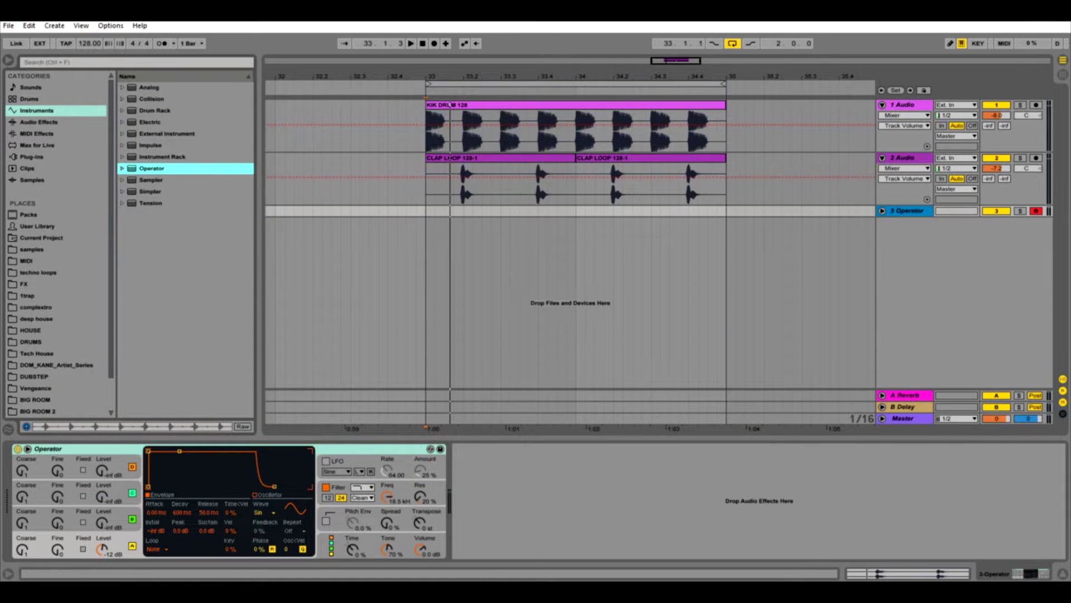
{"action": "left_click", "coordinate": [420, 549]}
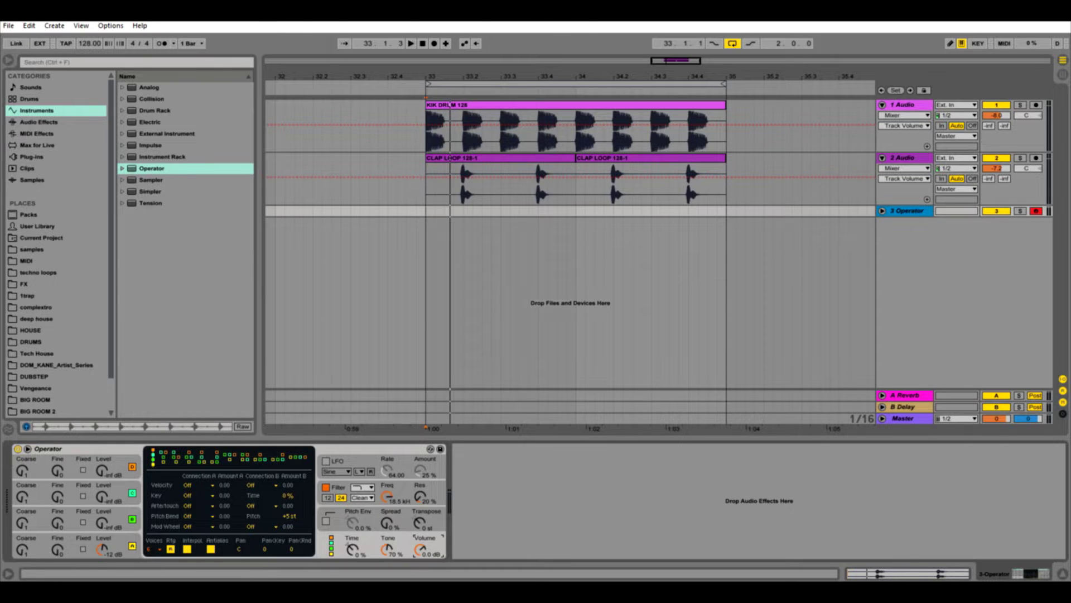
{"action": "left_click", "coordinate": [331, 538]}
{"action": "left_click", "coordinate": [153, 457]}
Create an empty one-bar MIDI clip on the Operator track at bar 33 and open it for note editing.
{"action": "left_click", "coordinate": [882, 211]}
{"action": "mouse_move", "coordinate": [417, 221]}
{"action": "left_mouse_down"}
{"action": "mouse_move", "coordinate": [574, 221]}
{"action": "mouse_move", "coordinate": [426, 220]}
{"action": "left_mouse_up"}
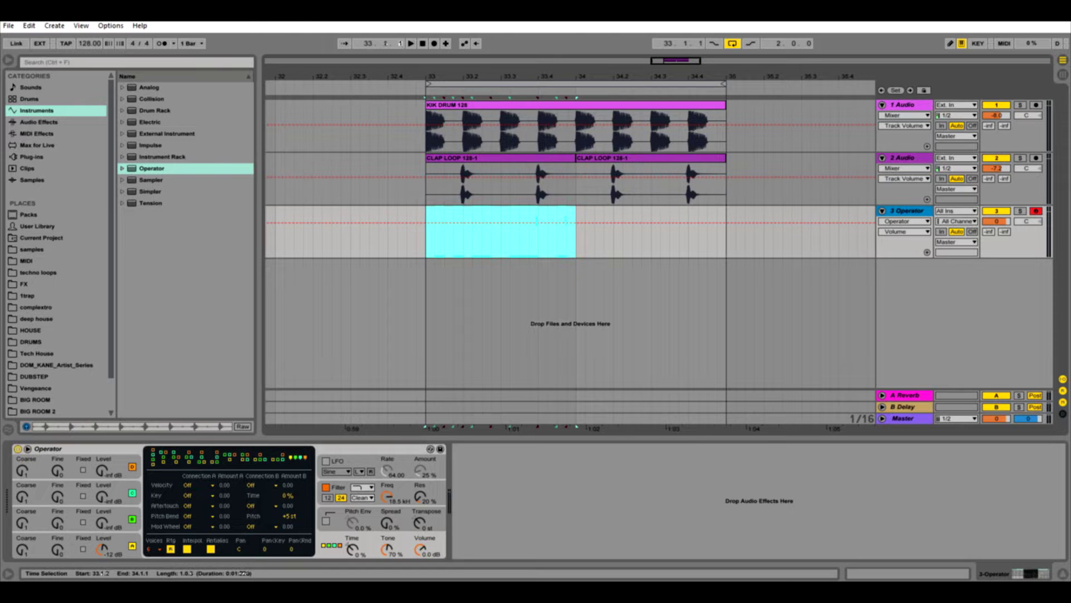
{"action": "key", "text": "ctrl+shift+m"}
{"action": "key", "text": "shift+Tab"}
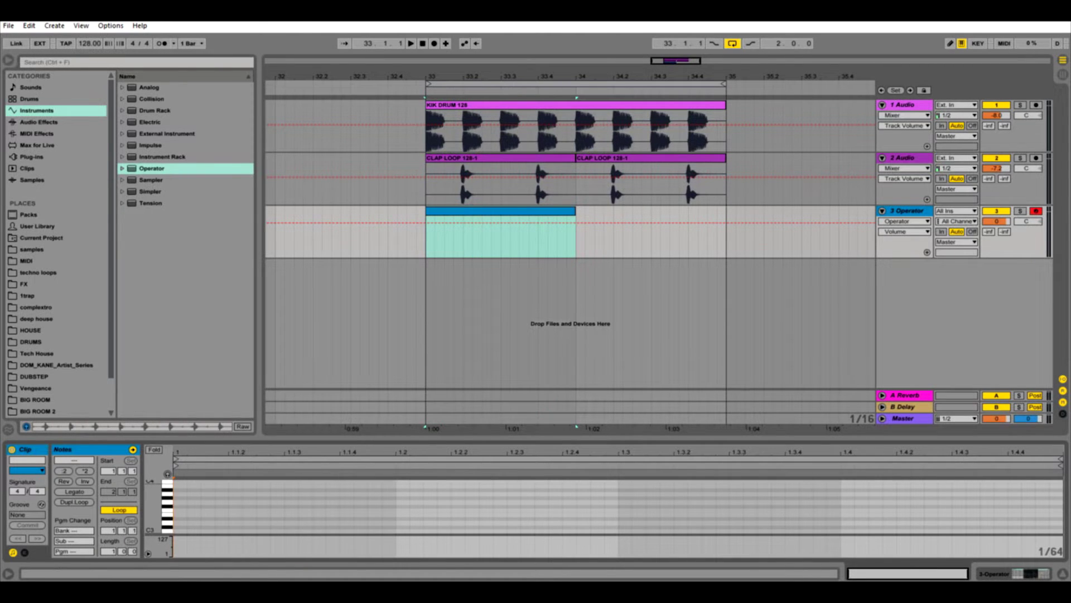
Enter an eighth-length C1 note at the clip's start and sixteenth-length C1 notes at 1.1.4, 1.2.2 and 1.2.4.
{"action": "left_click_drag", "start_coordinate": [390, 438], "coordinate": [390, 229]}
{"action": "left_click_drag", "start_coordinate": [152, 456], "coordinate": [190, 469]}
{"action": "double_click", "coordinate": [179, 337]}
{"action": "left_click_drag", "start_coordinate": [186, 338], "coordinate": [479, 337]}
{"action": "key", "text": "ctrl+d"}
{"action": "key", "text": "ctrl+d"}
{"action": "key", "text": "ctrl+d"}
{"action": "key", "text": "Right"}
{"action": "key", "text": "Right"}
{"action": "key", "text": "Right"}
{"action": "key", "text": "Right"}
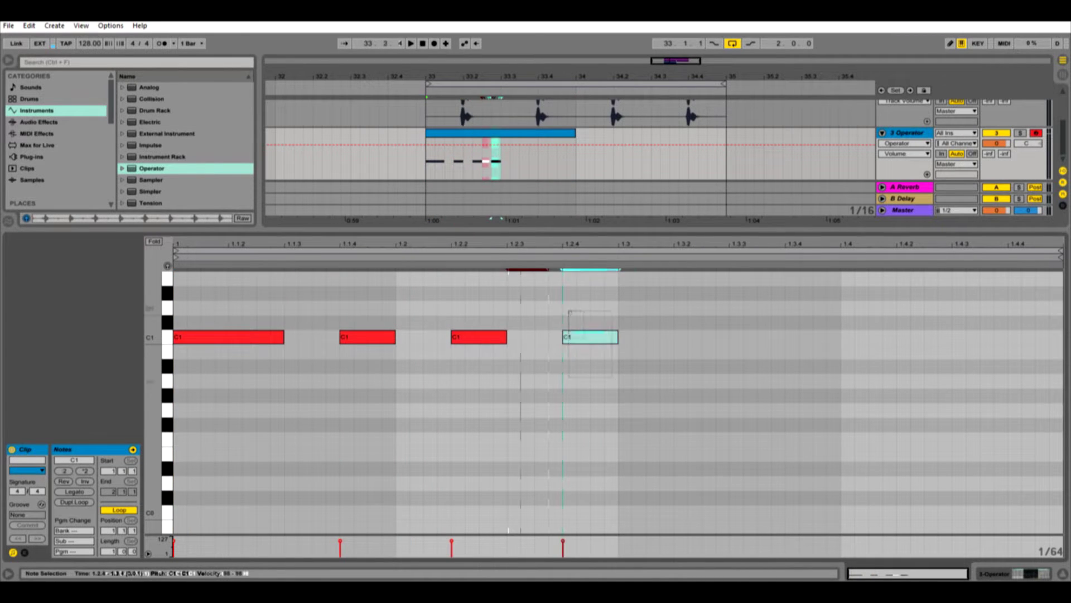
Duplicate the last C1 note to 1.3.3 and lengthen the copy to an eighth note.
{"action": "key", "text": "ctrl+d"}
{"action": "key", "text": "Right"}
{"action": "key", "text": "Right"}
{"action": "key", "text": "Right"}
{"action": "key", "text": "Right"}
{"action": "key", "text": "Right"}
{"action": "key", "text": "Right"}
{"action": "key", "text": "Right"}
{"action": "key", "text": "Right"}
{"action": "key", "text": "Right"}
{"action": "key", "text": "Right"}
{"action": "key", "text": "Right"}
{"action": "key", "text": "Left"}
{"action": "key", "text": "Left"}
{"action": "key", "text": "Left"}
{"action": "key", "text": "shift+Right"}
{"action": "key", "text": "shift+Right"}
{"action": "key", "text": "shift+Right"}
{"action": "key", "text": "shift+Right"}
Duplicate the eighth-length C1 note from 1.3.3 to 1.4.3 so it ends at the end of the bar.
{"action": "key", "text": "ctrl+d"}
{"action": "key", "text": "Right"}
{"action": "key", "text": "Right"}
{"action": "key", "text": "Right"}
{"action": "key", "text": "Right"}
{"action": "key", "text": "Right"}
{"action": "key", "text": "Right"}
{"action": "key", "text": "Right"}
{"action": "key", "text": "Right"}
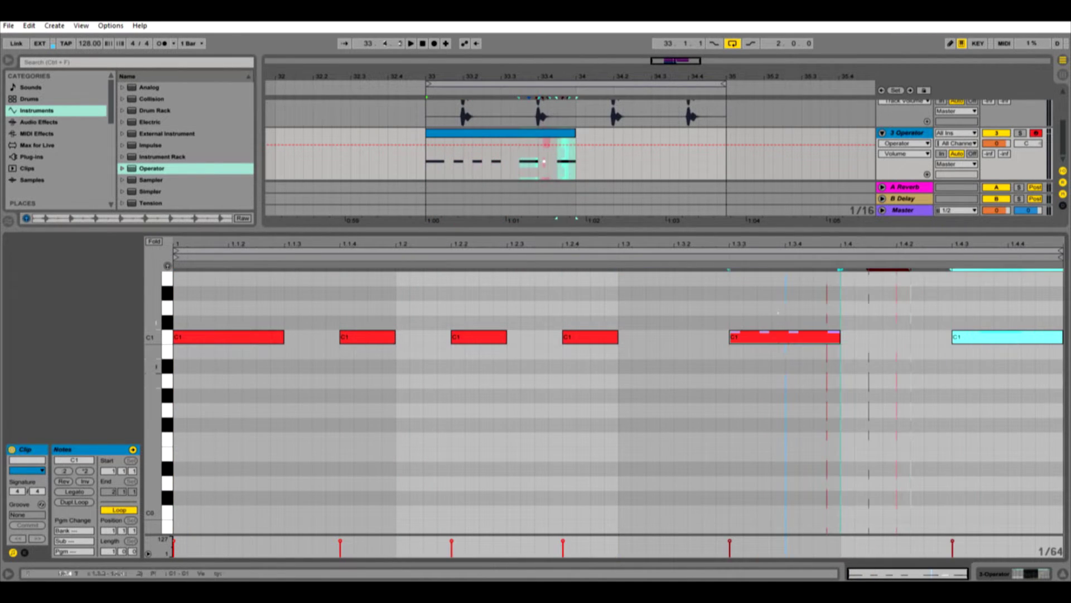
Return to Operator's controls, set oscillator A's waveform to Saw D and play the pattern.
{"action": "key", "text": "shift+Tab"}
{"action": "key", "text": "space"}
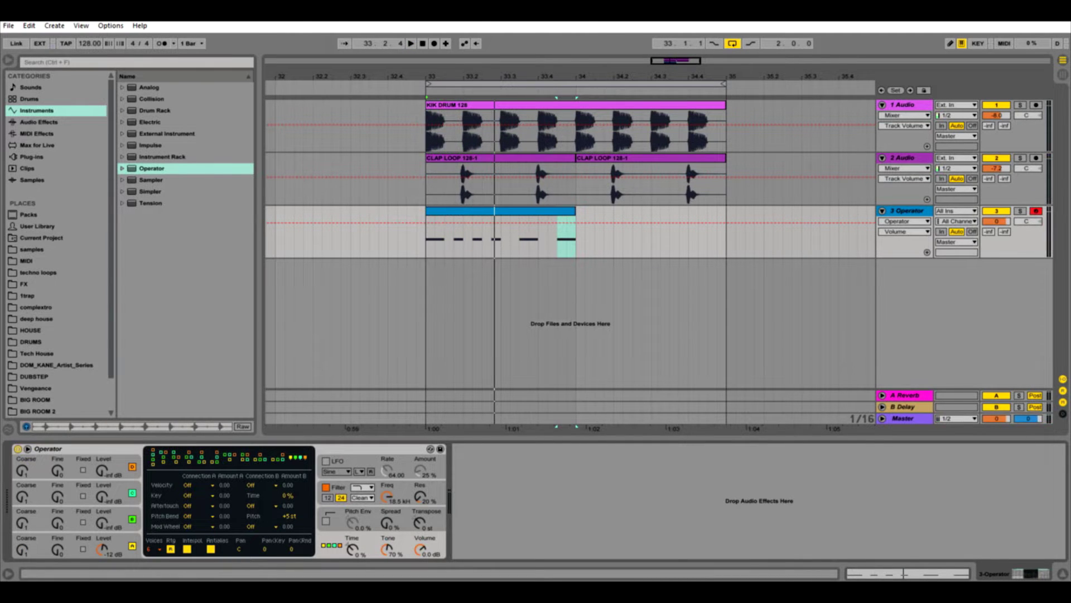
{"action": "left_click", "coordinate": [102, 550]}
{"action": "left_click", "coordinate": [266, 512]}
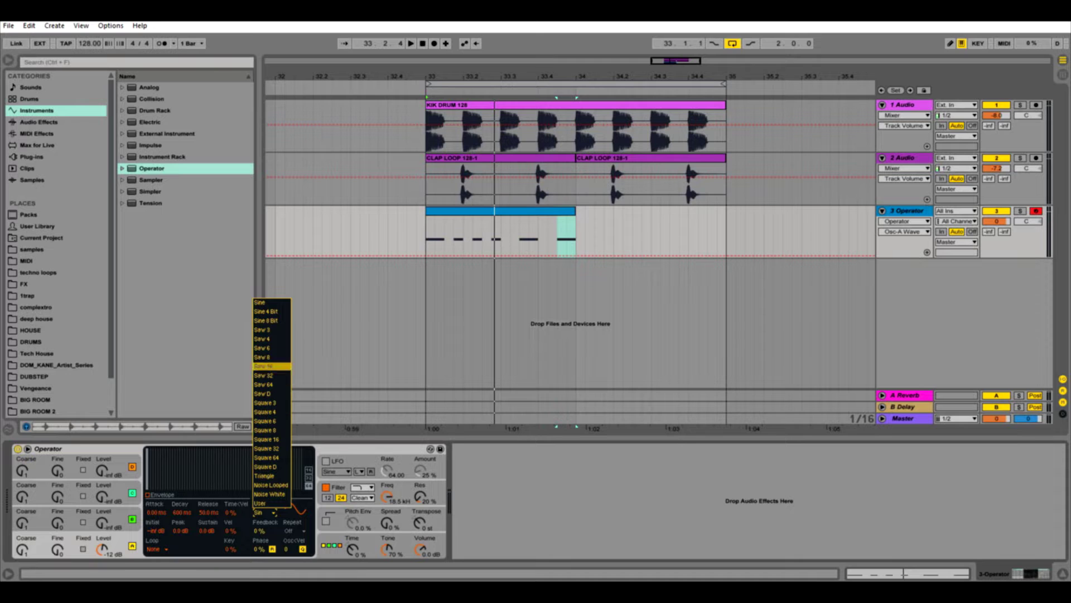
{"action": "left_click", "coordinate": [273, 389]}
{"action": "key", "text": "space"}
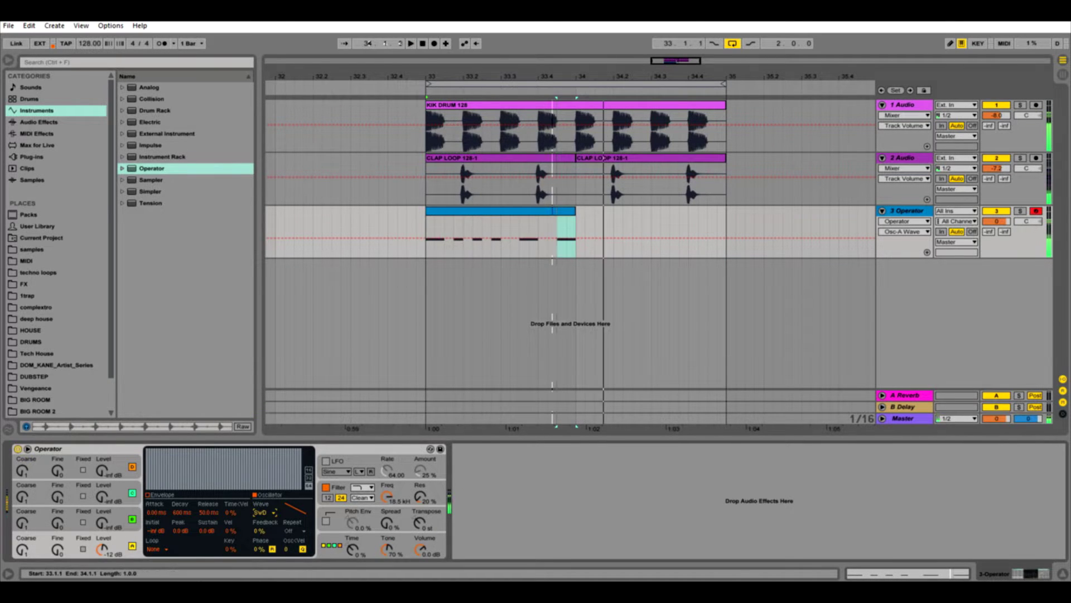
Duplicate the bass MIDI clip from bar 33 into bar 34.
{"action": "left_click", "coordinate": [501, 211]}
{"action": "key", "text": "ctrl+d"}
{"action": "key", "text": "space"}
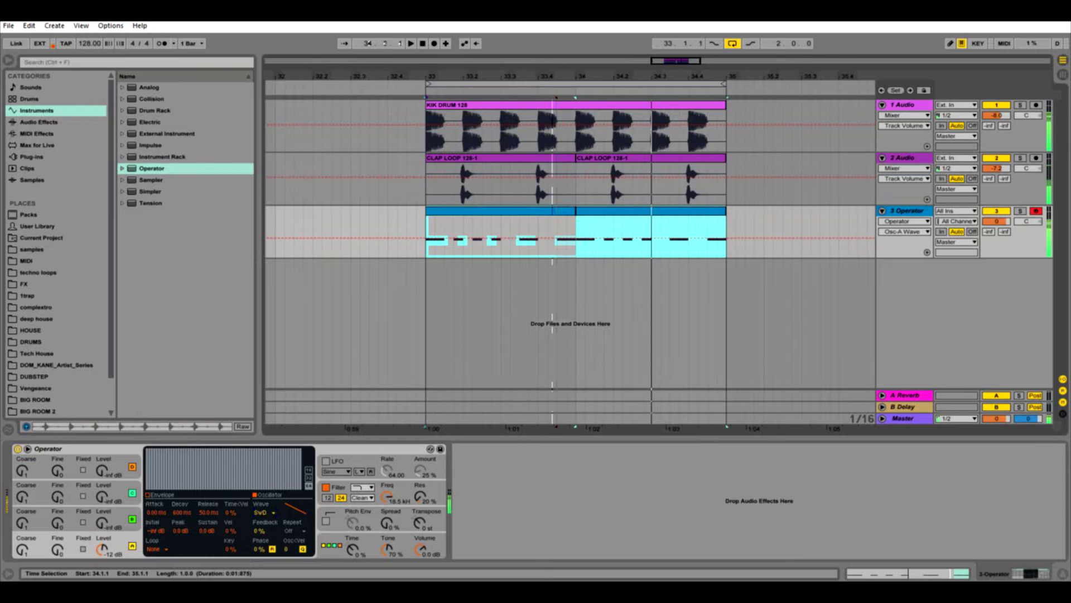
Loop only the first beat of bar 33 and audition the soloed Operator track.
{"action": "left_click_drag", "start_coordinate": [426, 229], "coordinate": [576, 229]}
{"action": "key", "text": "ctrl+l"}
{"action": "key", "text": "space"}
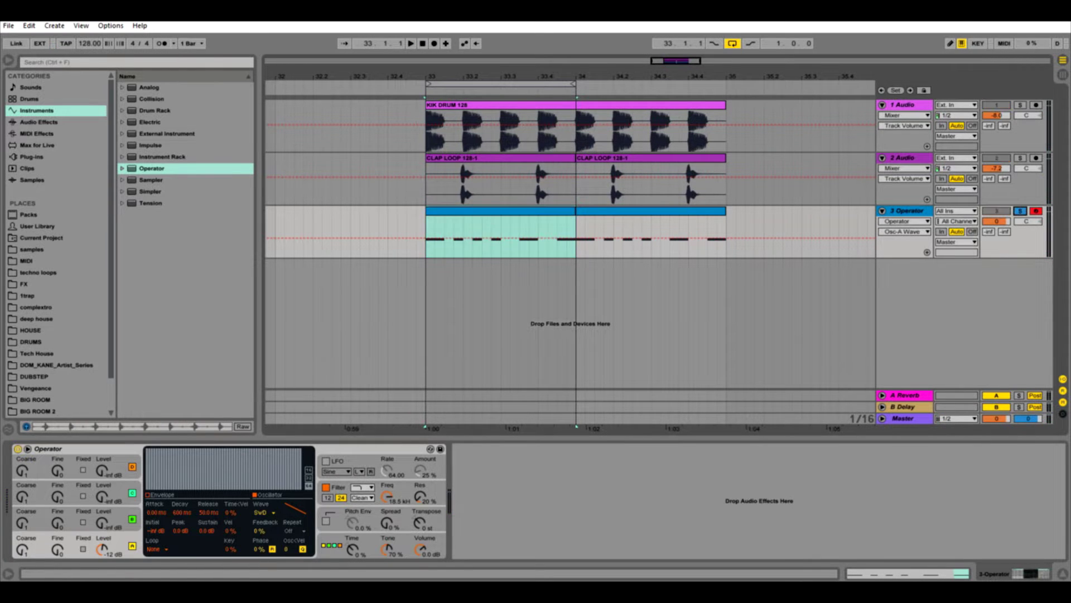
{"action": "left_click_drag", "start_coordinate": [574, 84], "coordinate": [513, 144]}
{"action": "key", "text": "space"}
{"action": "key", "text": "space"}
Set Operator's filter envelope amount to 100 % and lengthen the envelope's decay.
{"action": "left_click", "coordinate": [386, 497]}
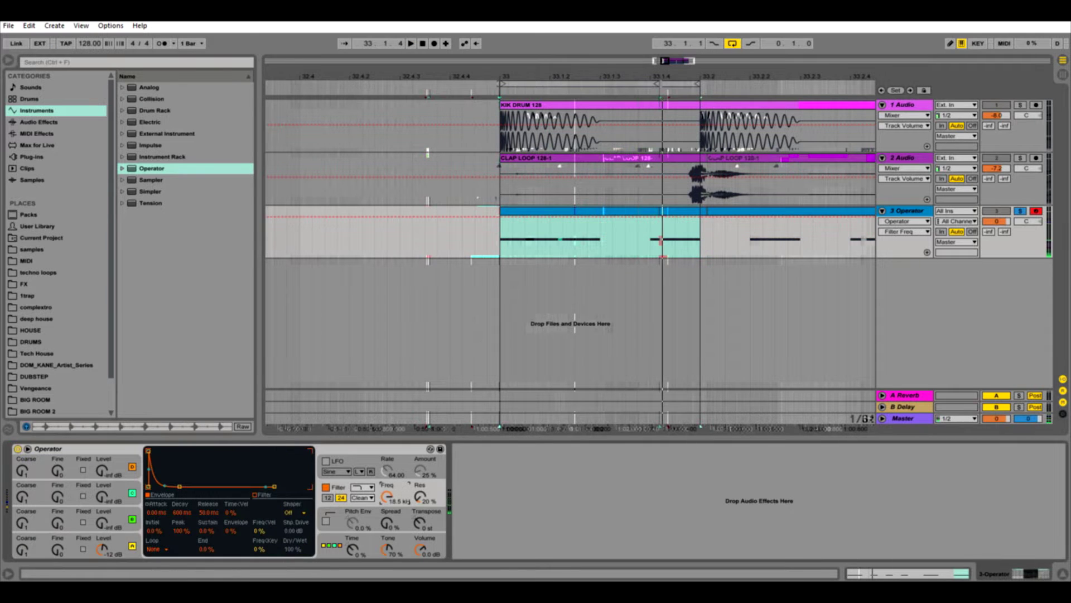
{"action": "left_click_drag", "start_coordinate": [233, 531], "coordinate": [233, 474]}
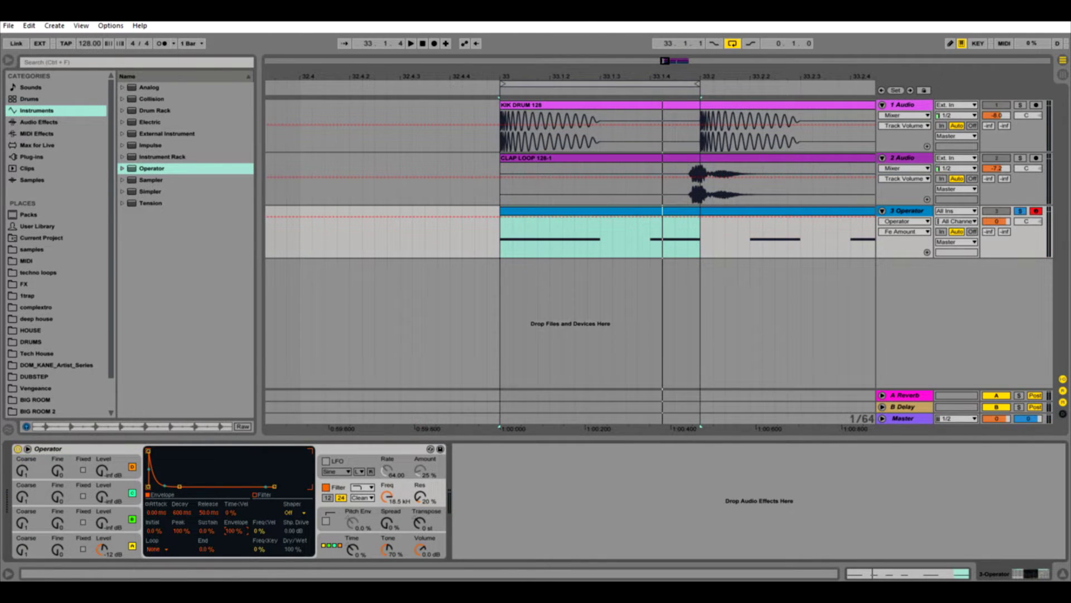
{"action": "left_click_drag", "start_coordinate": [181, 513], "coordinate": [181, 472]}
{"action": "key", "text": "space"}
{"action": "key", "text": "space"}
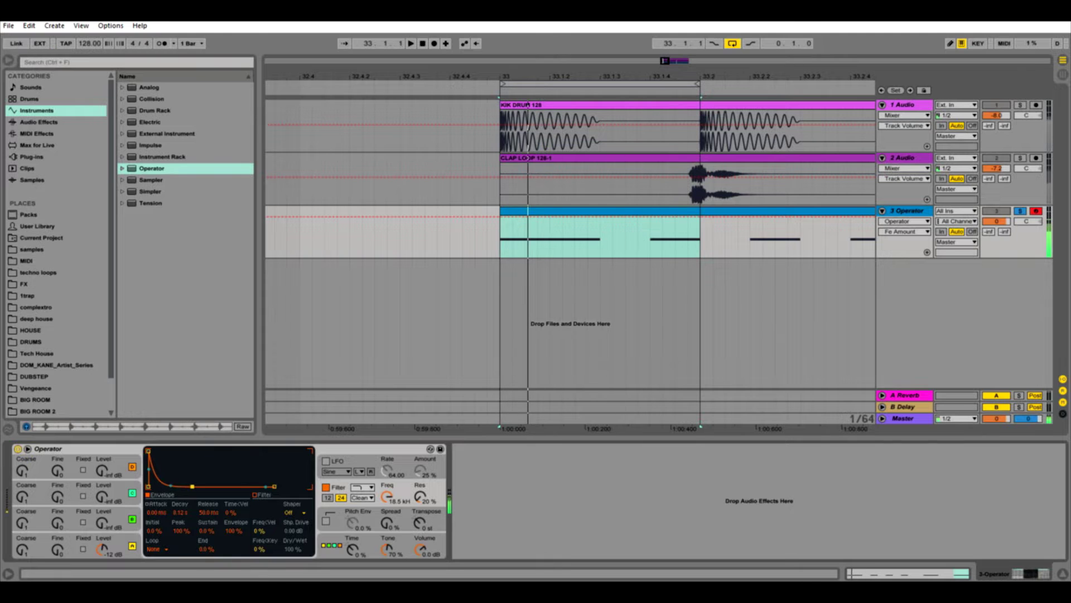
Lower the filter frequency to 30.0 Hz and shorten the filter envelope's decay to 1.41 s.
{"action": "left_click_drag", "start_coordinate": [387, 496], "coordinate": [387, 535]}
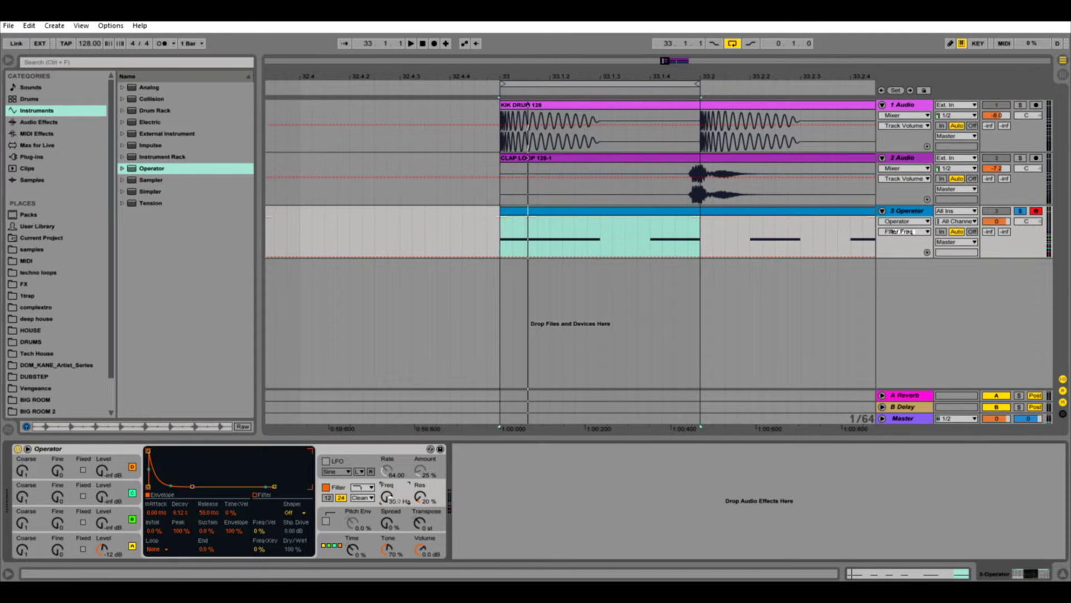
{"action": "key", "text": "space"}
{"action": "left_click_drag", "start_coordinate": [192, 487], "coordinate": [183, 487]}
{"action": "key", "text": "space"}
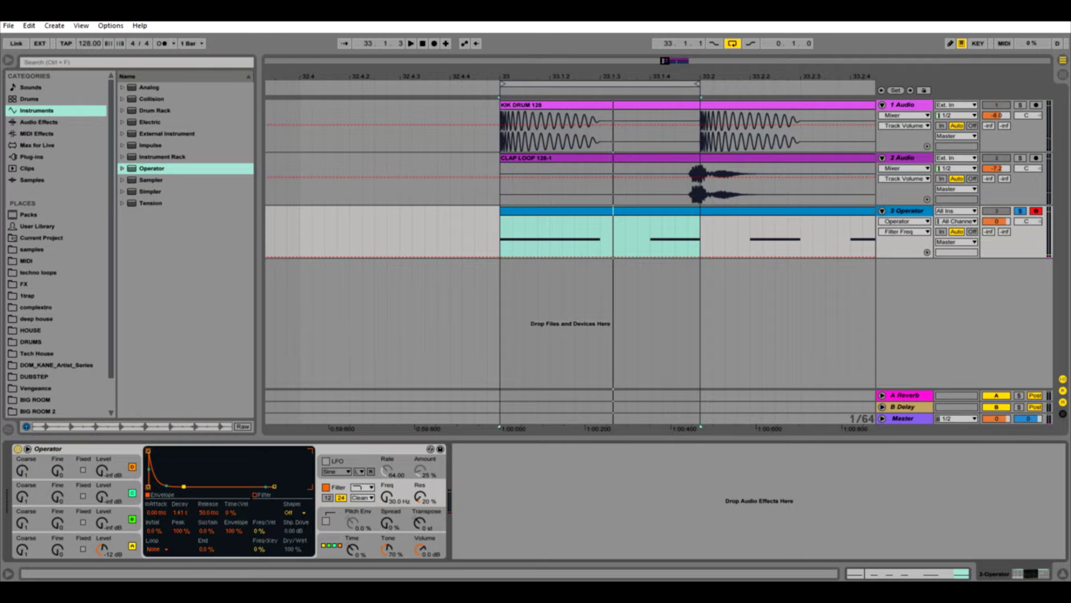
{"action": "key", "text": "space"}
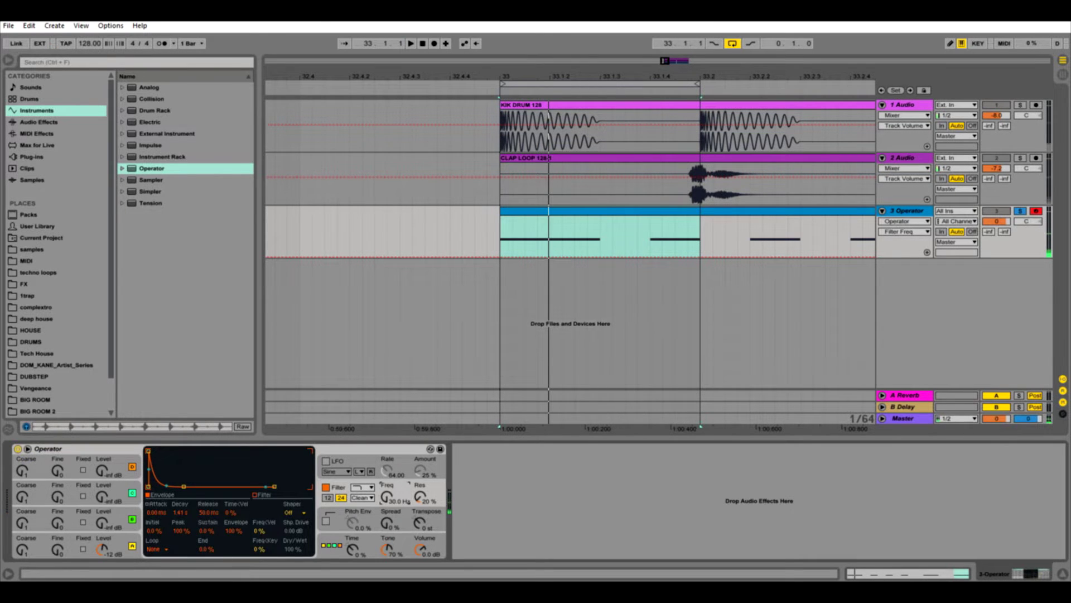
{"action": "key", "text": "space"}
Set the filter envelope amount to 64 % and fine-adjust the envelope with a slightly longer decay and lower peak.
{"action": "left_click_drag", "start_coordinate": [235, 531], "coordinate": [235, 551]}
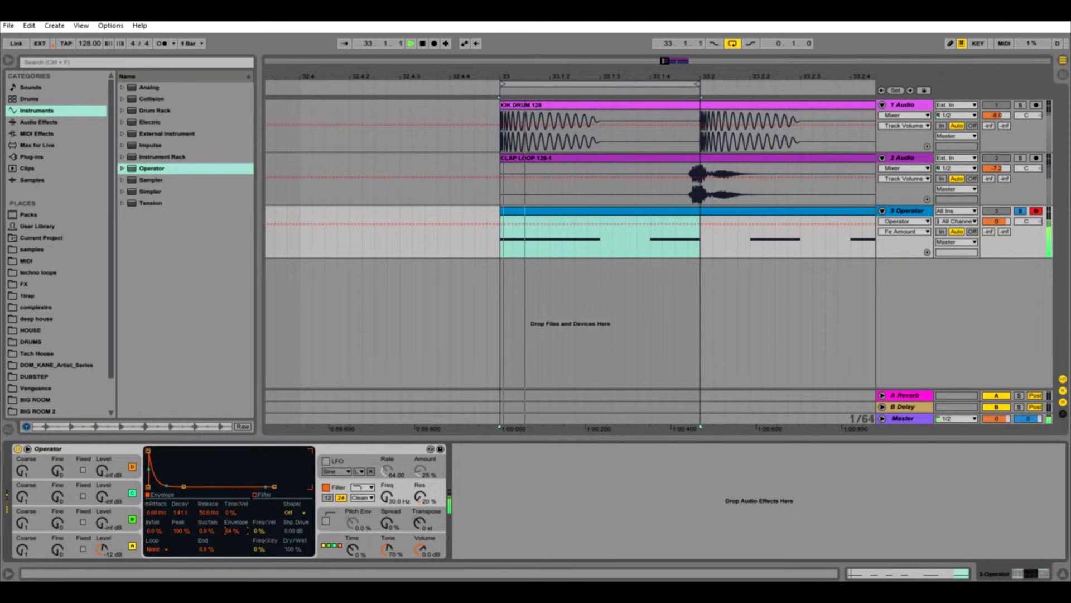
{"action": "left_click_drag", "start_coordinate": [184, 487], "coordinate": [184, 487]}
{"action": "left_click_drag", "start_coordinate": [149, 451], "coordinate": [149, 458]}
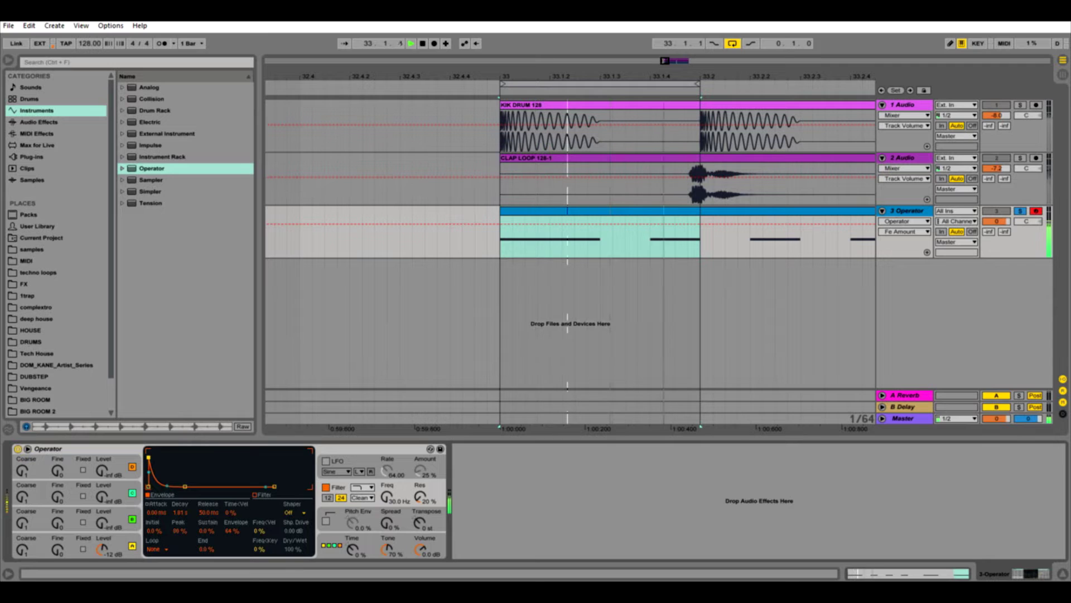
{"action": "key", "text": "space"}
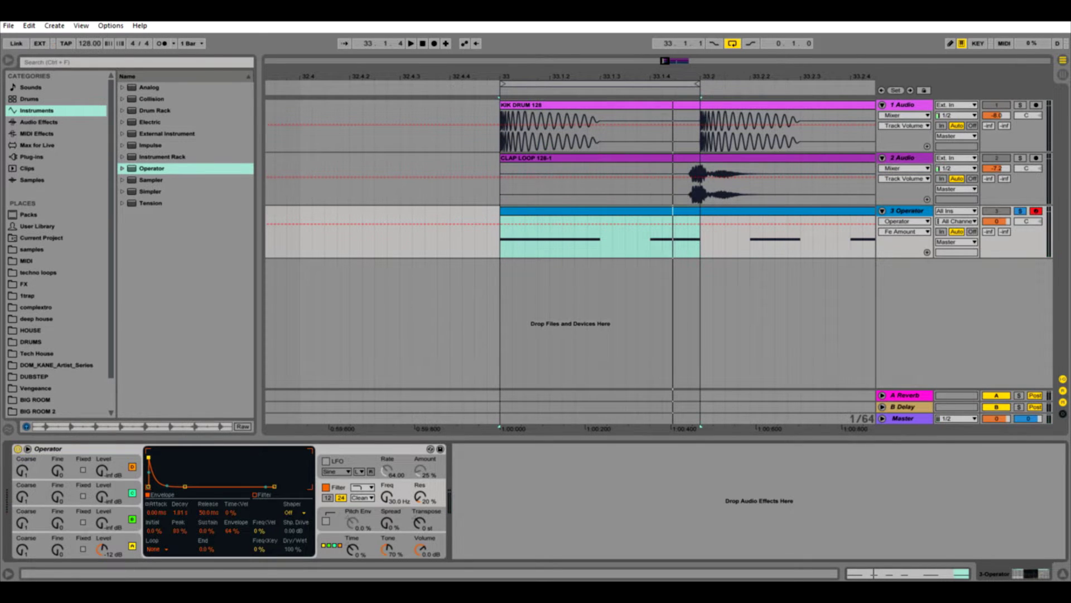
Bring in oscillator B at a level of -17 dB, trying a coarse tuning of 2 while listening.
{"action": "left_click_drag", "start_coordinate": [102, 523], "coordinate": [102, 517]}
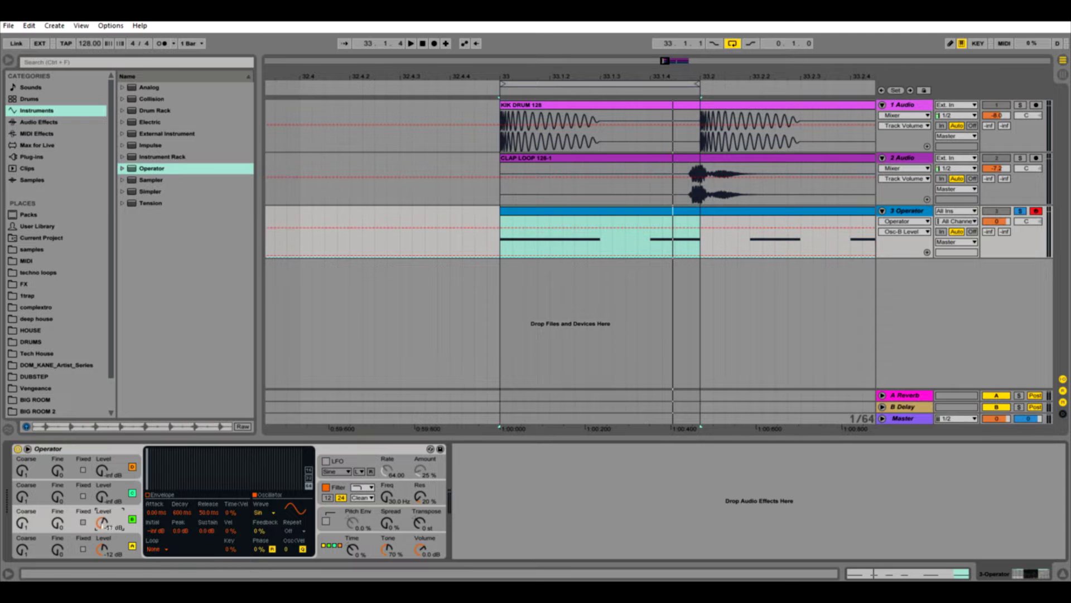
{"action": "key", "text": "space"}
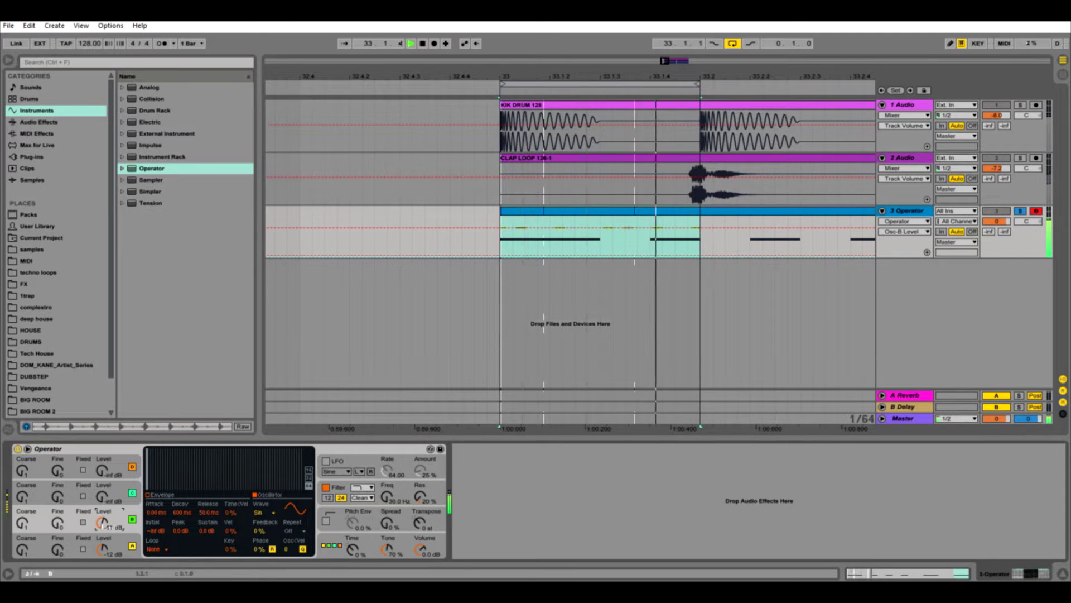
{"action": "left_click_drag", "start_coordinate": [102, 524], "coordinate": [105, 523]}
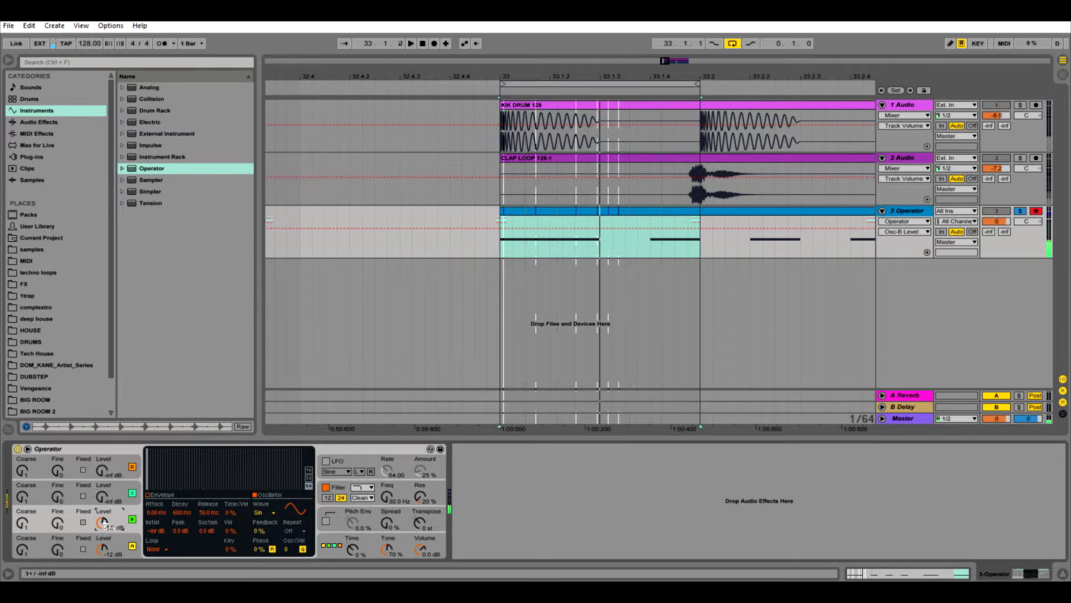
{"action": "left_click_drag", "start_coordinate": [103, 523], "coordinate": [104, 520]}
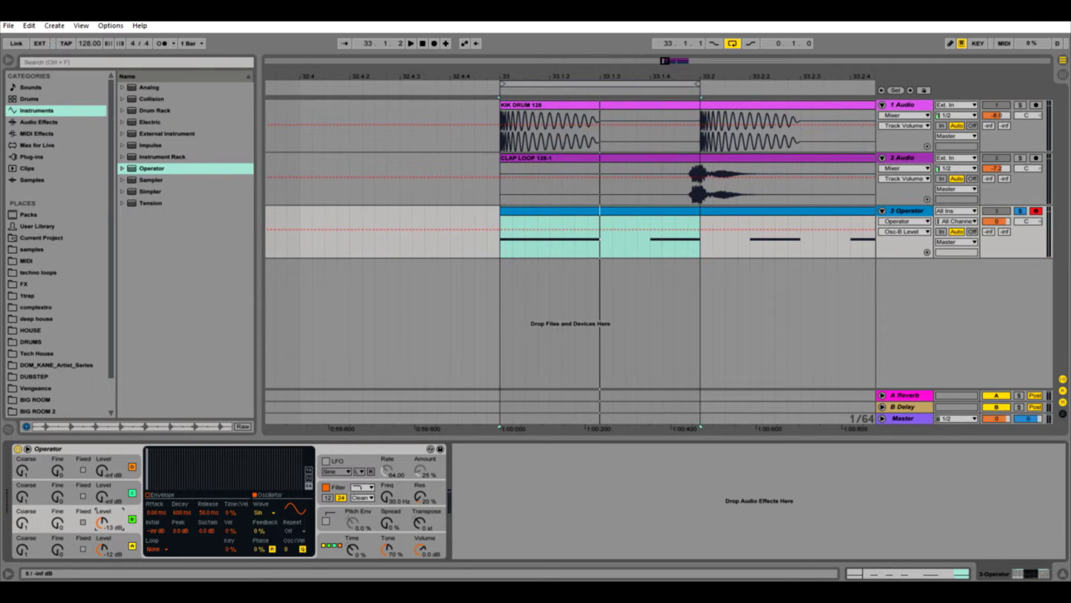
{"action": "left_click", "coordinate": [23, 523]}
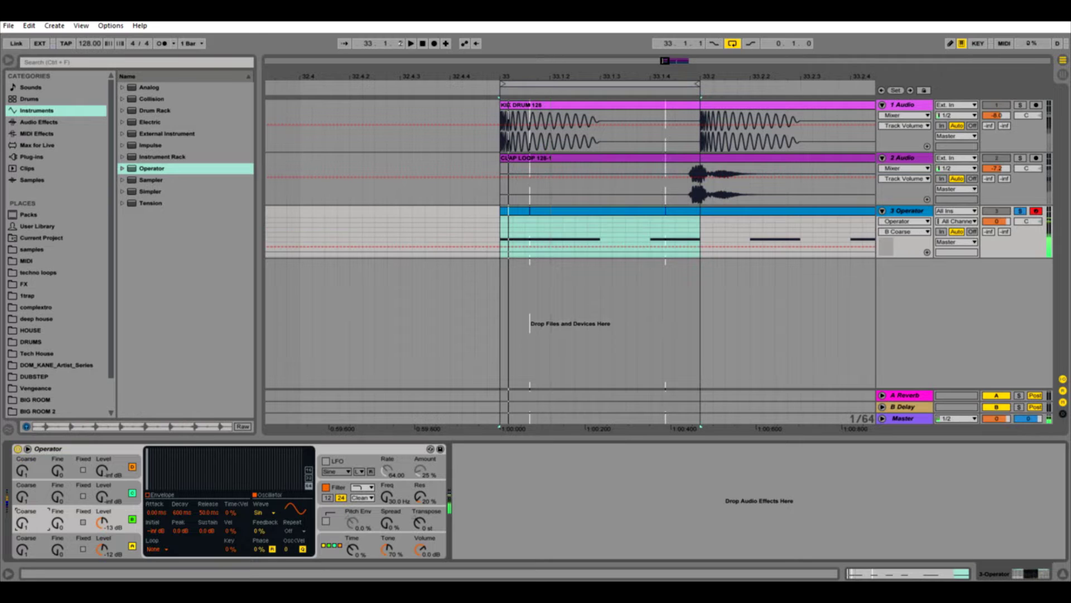
{"action": "key", "text": "space"}
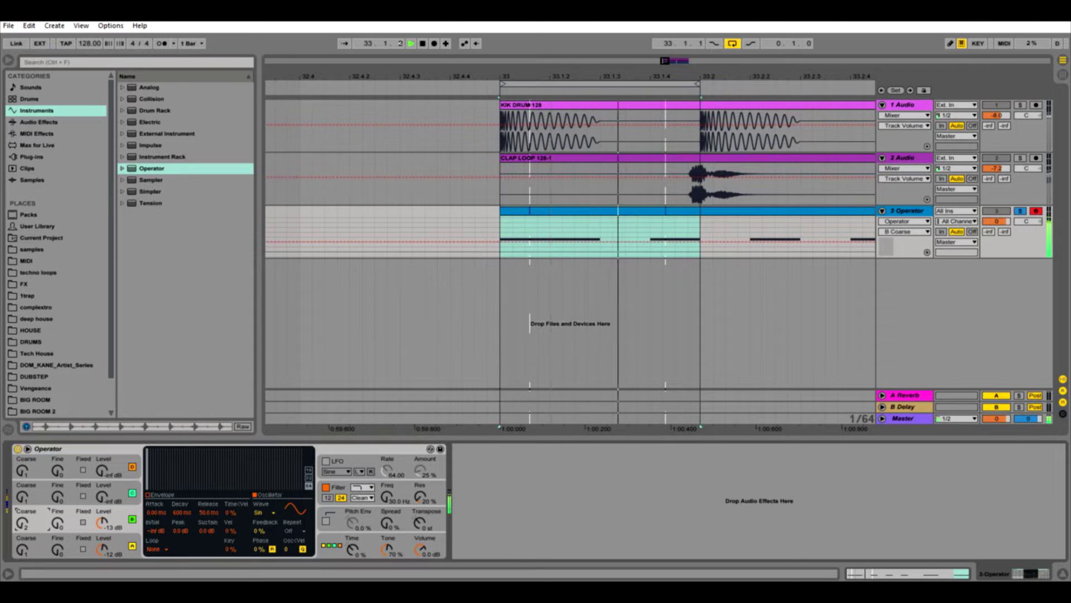
{"action": "mouse_move", "coordinate": [102, 522]}
{"action": "left_mouse_down"}
{"action": "mouse_move", "coordinate": [103, 542]}
{"action": "mouse_move", "coordinate": [102, 526]}
{"action": "left_mouse_up"}
{"action": "key", "text": "space"}
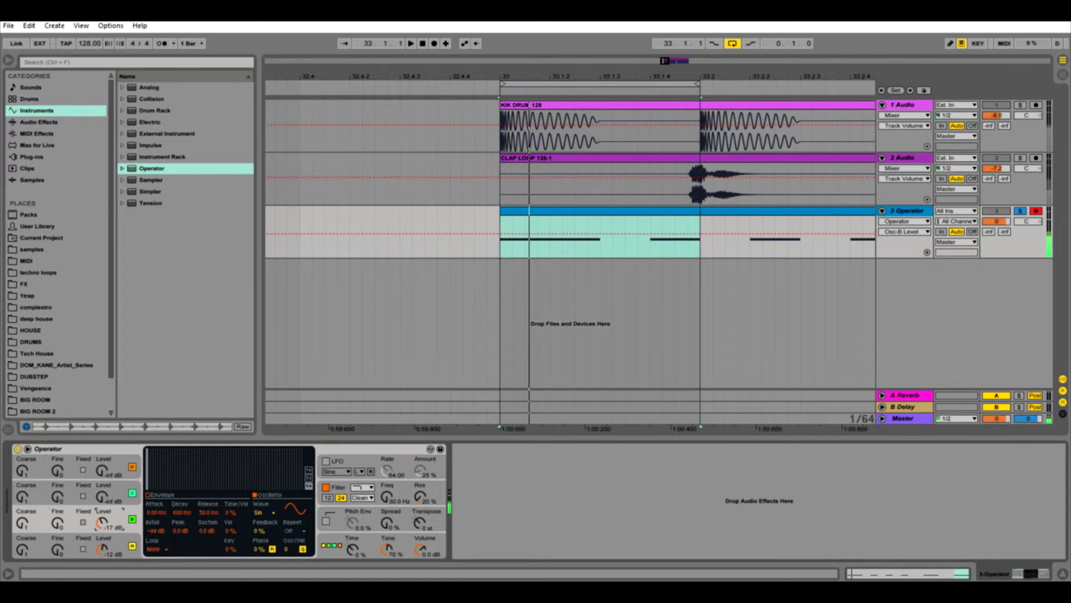
Set oscillator C's waveform to Saw D and its level to -18 dB, then audition it.
{"action": "left_click", "coordinate": [103, 497]}
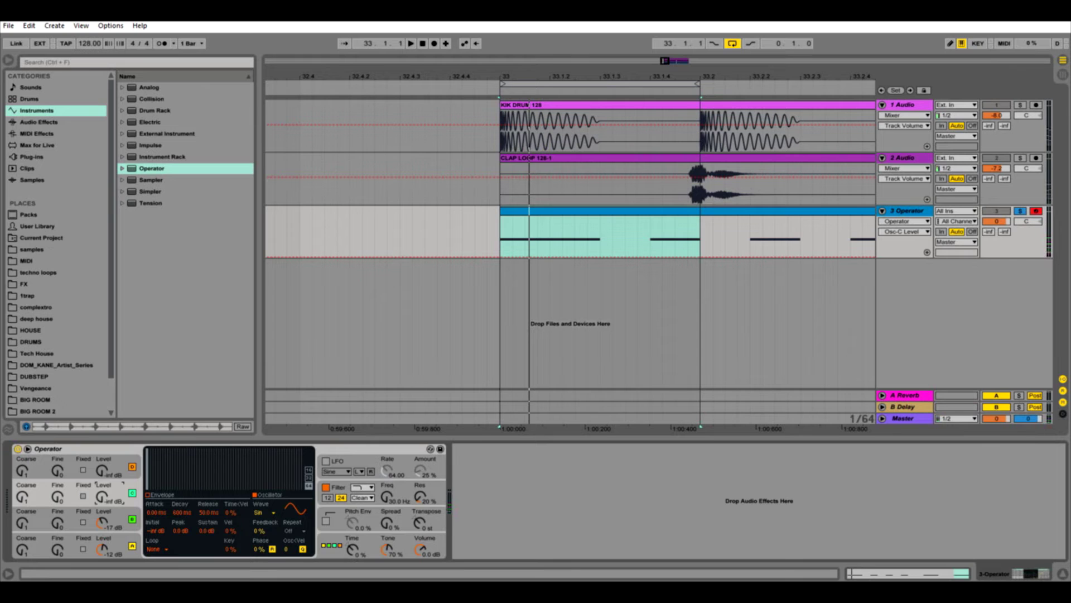
{"action": "left_click", "coordinate": [262, 512]}
{"action": "left_click", "coordinate": [262, 394]}
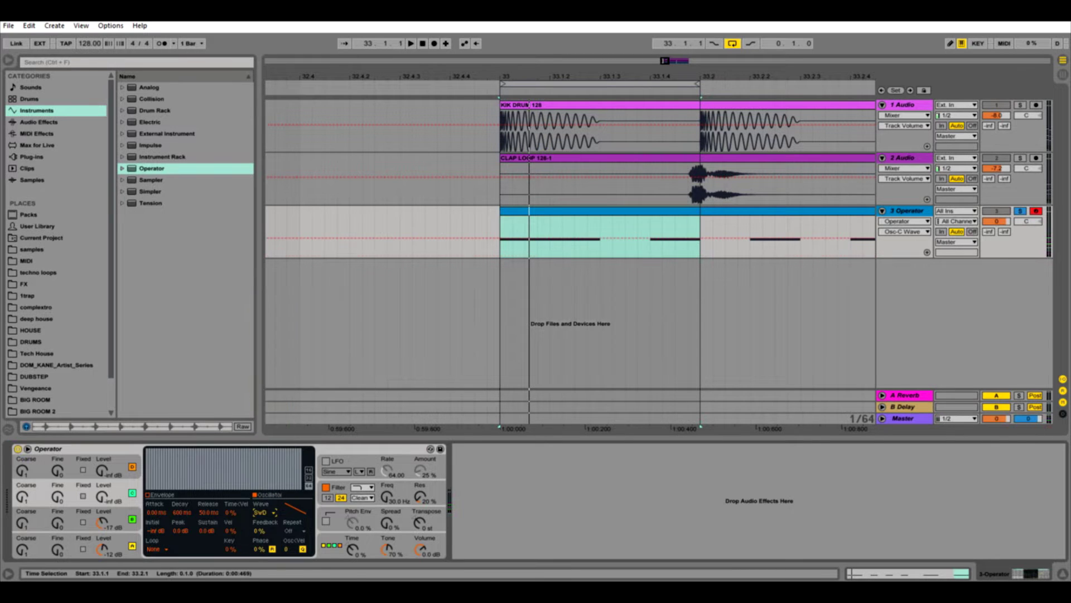
{"action": "left_click_drag", "start_coordinate": [102, 497], "coordinate": [102, 453]}
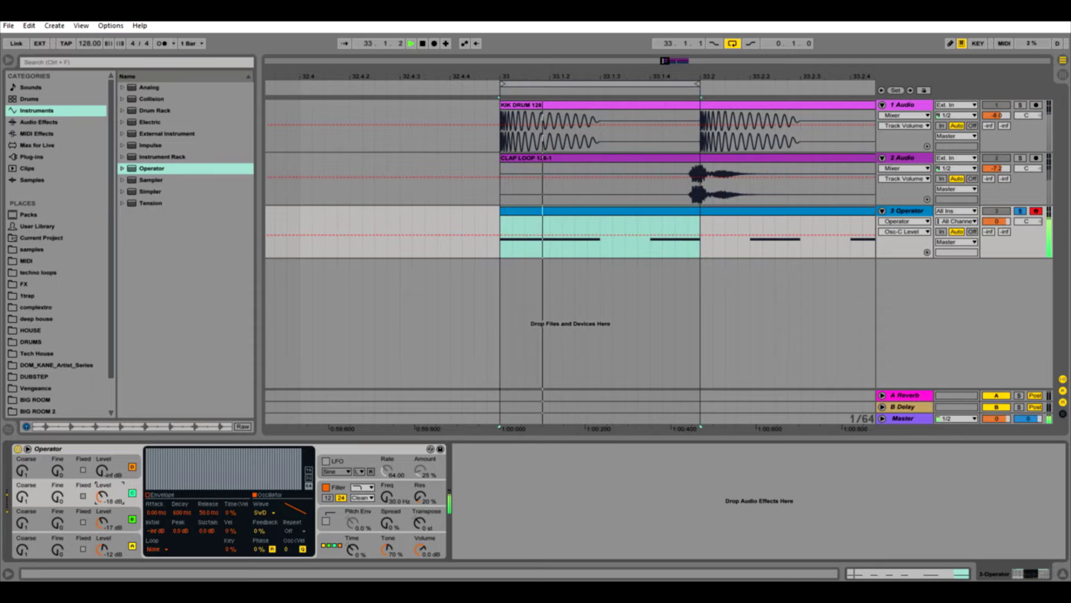
{"action": "key", "text": "space"}
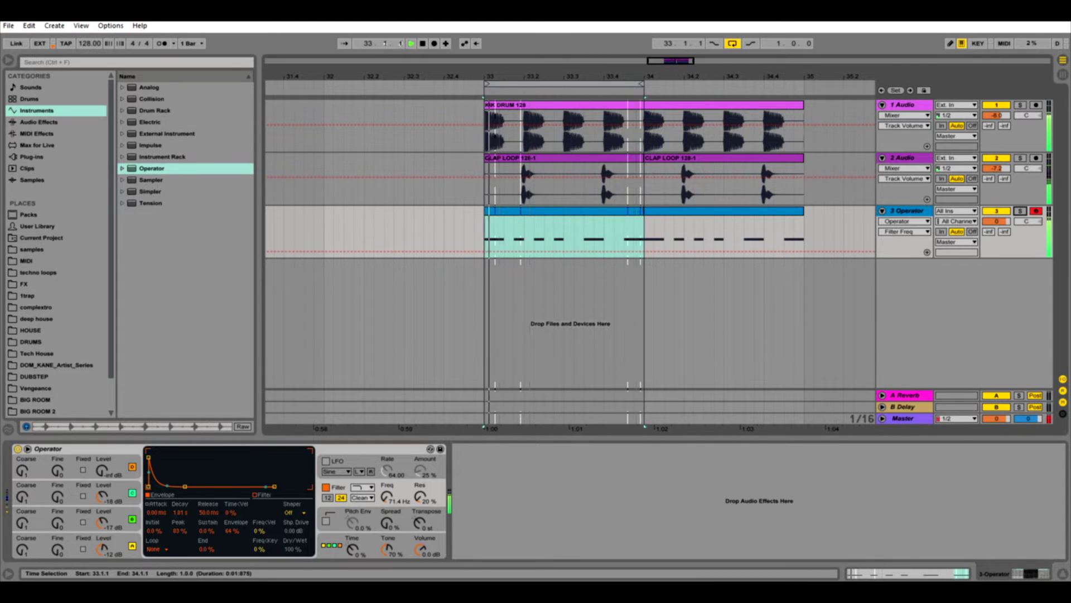
Set oscillator C's fine tuning to 503 and play the bass with the drums.
{"action": "key", "text": "space"}
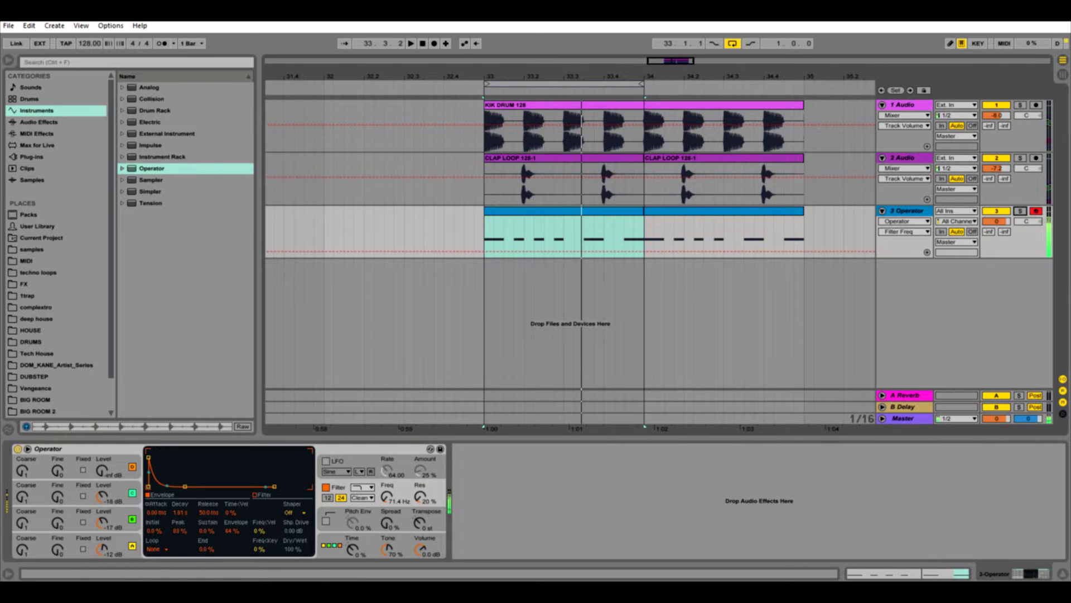
{"action": "left_click_drag", "start_coordinate": [57, 497], "coordinate": [58, 448]}
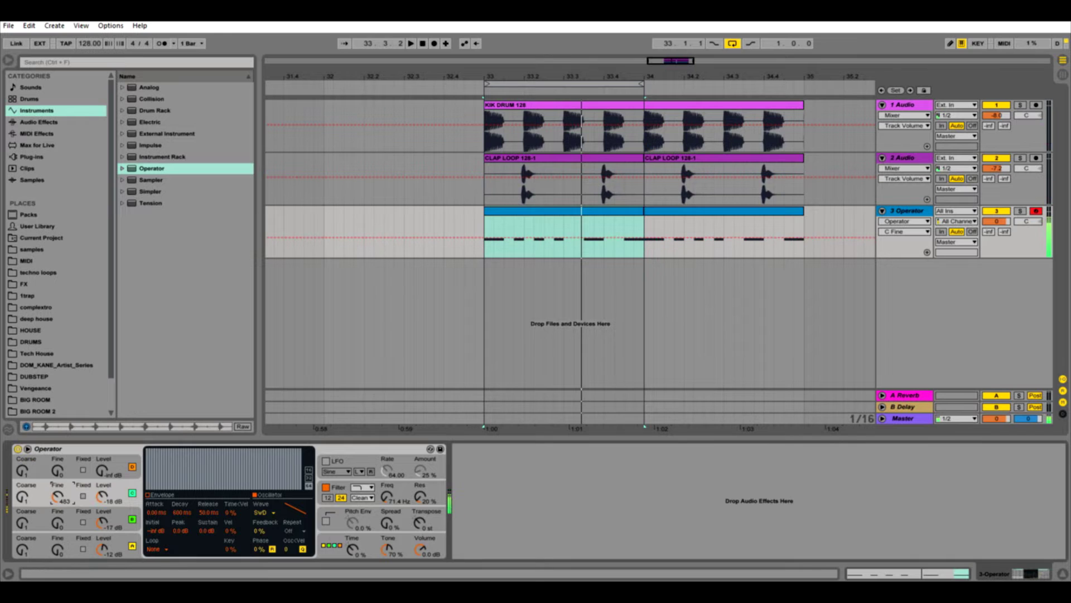
{"action": "key", "text": "space"}
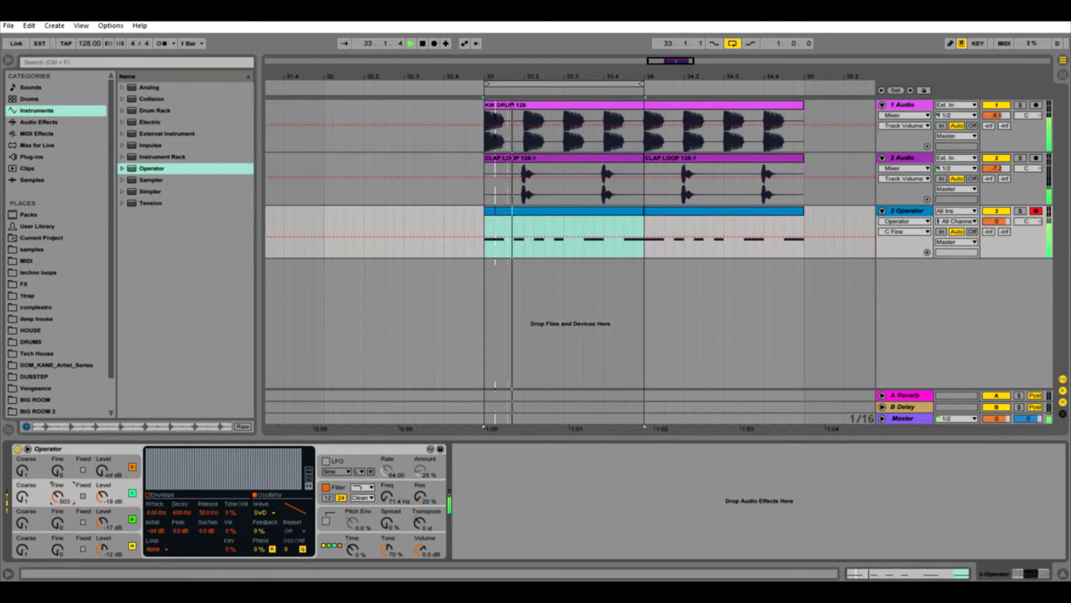
{"action": "key", "text": "space"}
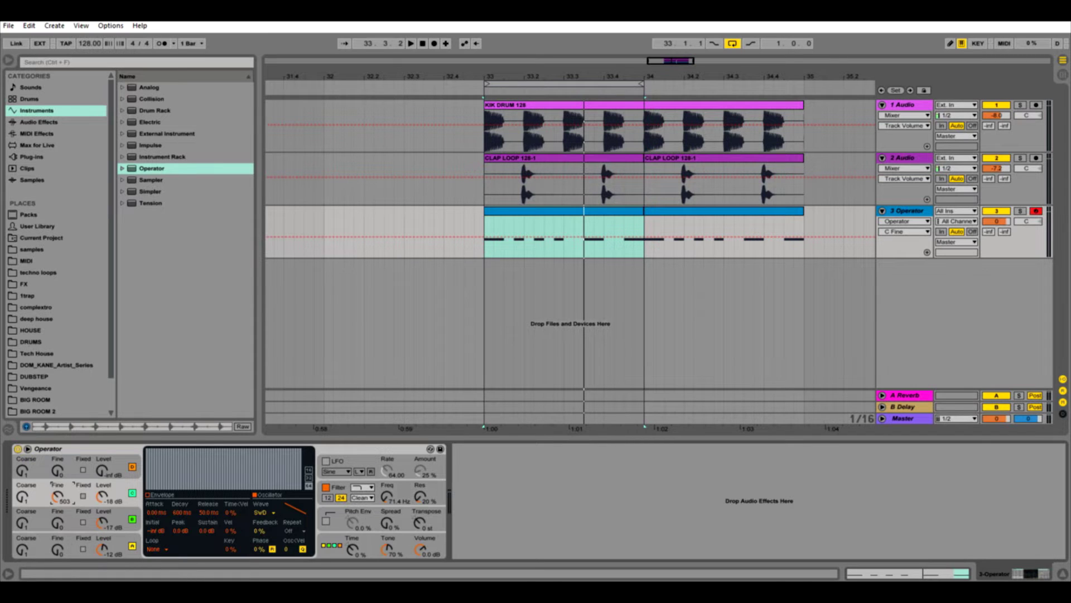
With the bass soloed, set oscillator C's level to -21 dB and fine tuning to 33, then play it with the drums.
{"action": "key", "text": "space"}
{"action": "left_click", "coordinate": [1020, 211]}
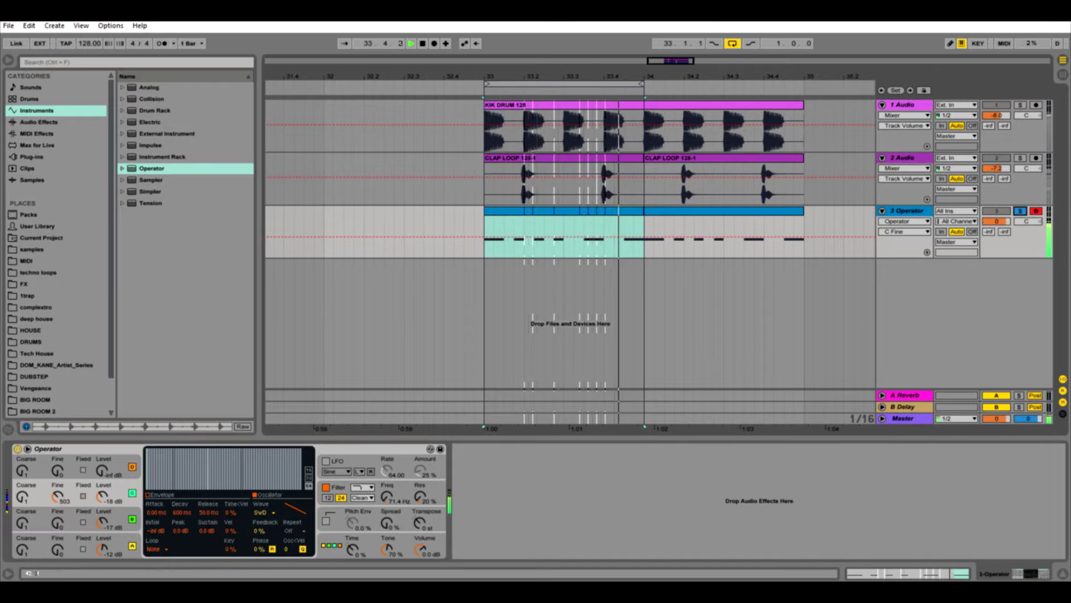
{"action": "left_click_drag", "start_coordinate": [102, 496], "coordinate": [58, 503]}
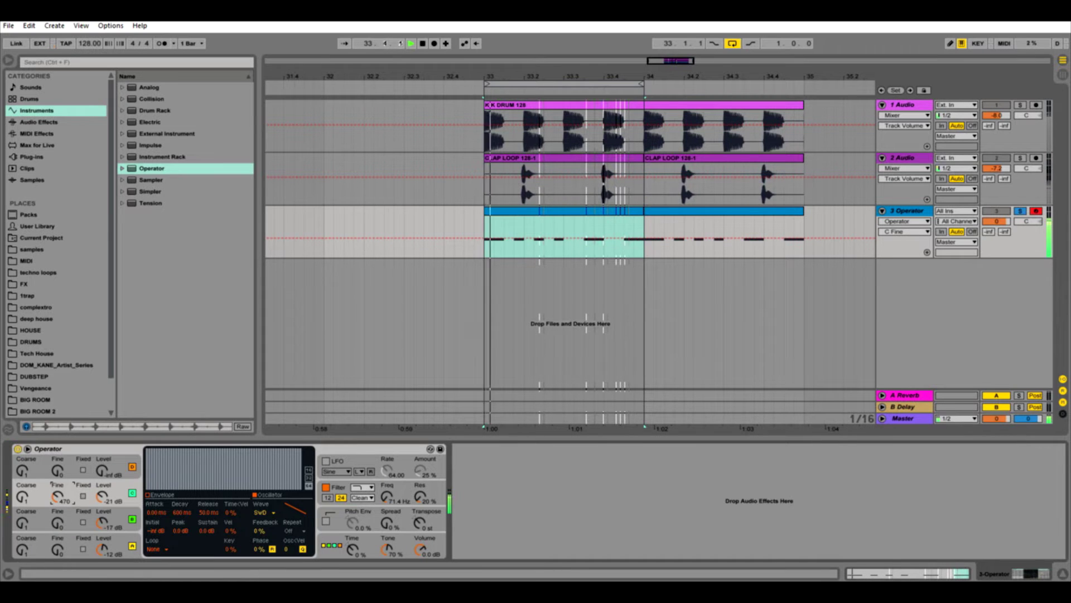
{"action": "key", "text": "Delete"}
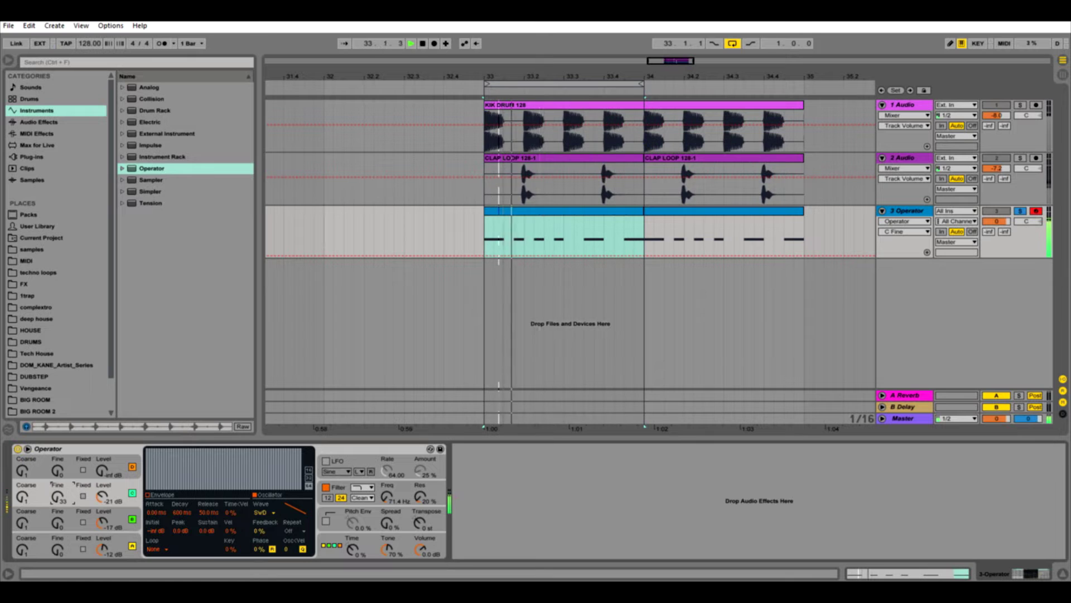
{"action": "left_click", "coordinate": [102, 496]}
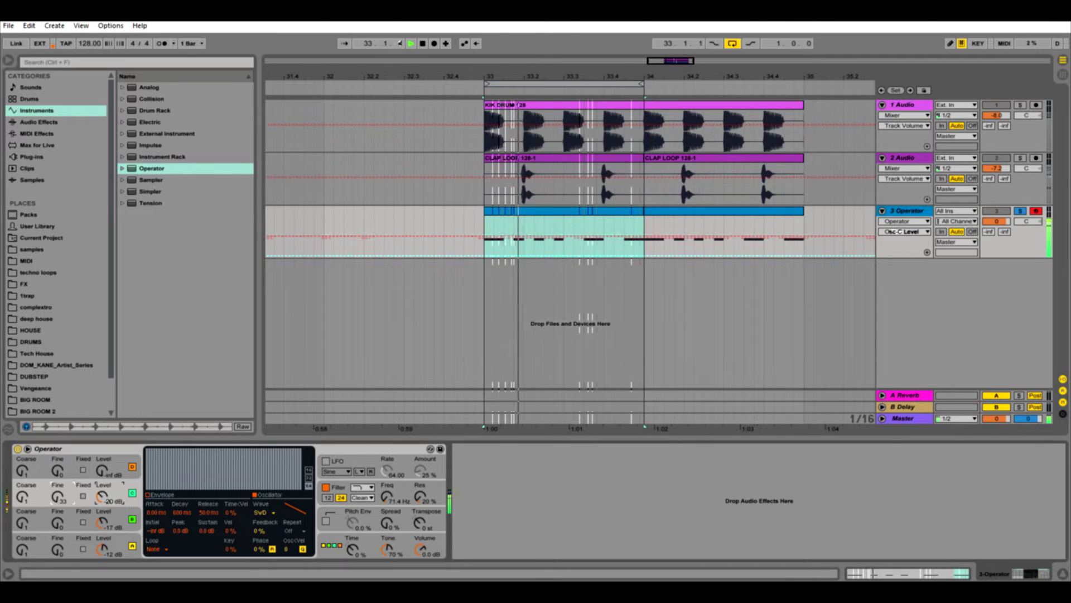
{"action": "key", "text": "space"}
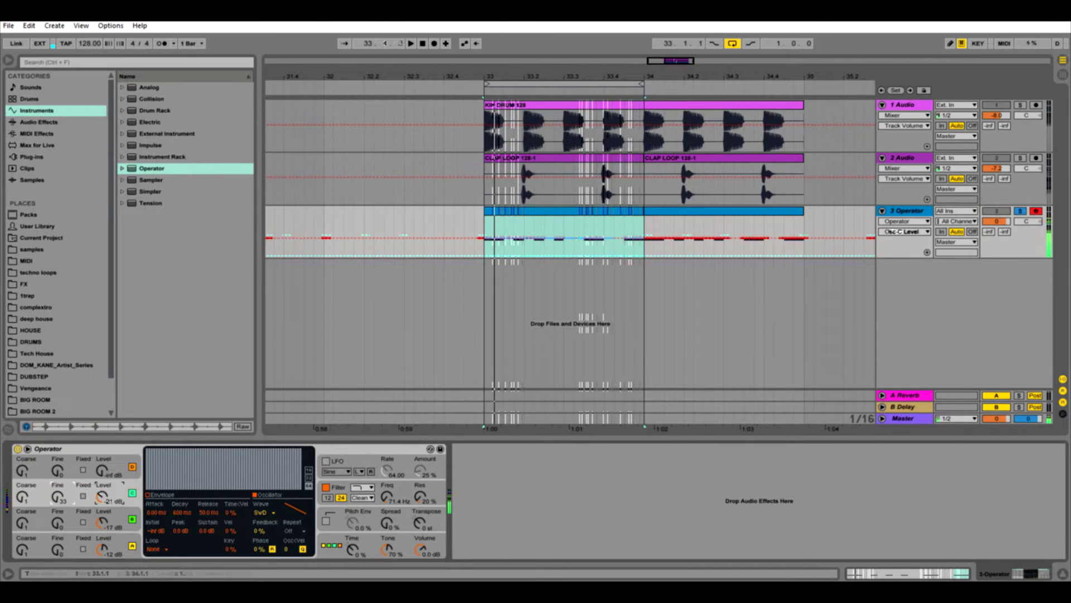
{"action": "left_click", "coordinate": [1020, 211]}
{"action": "key", "text": "space"}
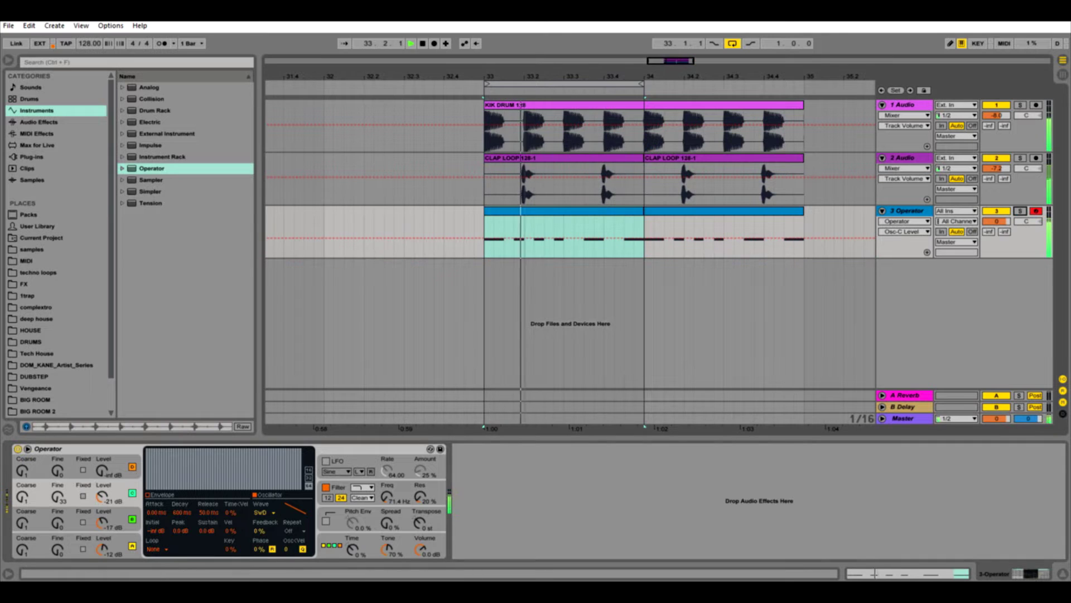
Lower the filter frequency to 30 Hz, bringing its automation up on the Operator track.
{"action": "mouse_move", "coordinate": [533, 76]}
{"action": "left_mouse_down"}
{"action": "mouse_move", "coordinate": [568, 106]}
{"action": "mouse_move", "coordinate": [535, 98]}
{"action": "left_mouse_up"}
{"action": "key", "text": "space"}
{"action": "left_click_drag", "start_coordinate": [387, 497], "coordinate": [387, 514]}
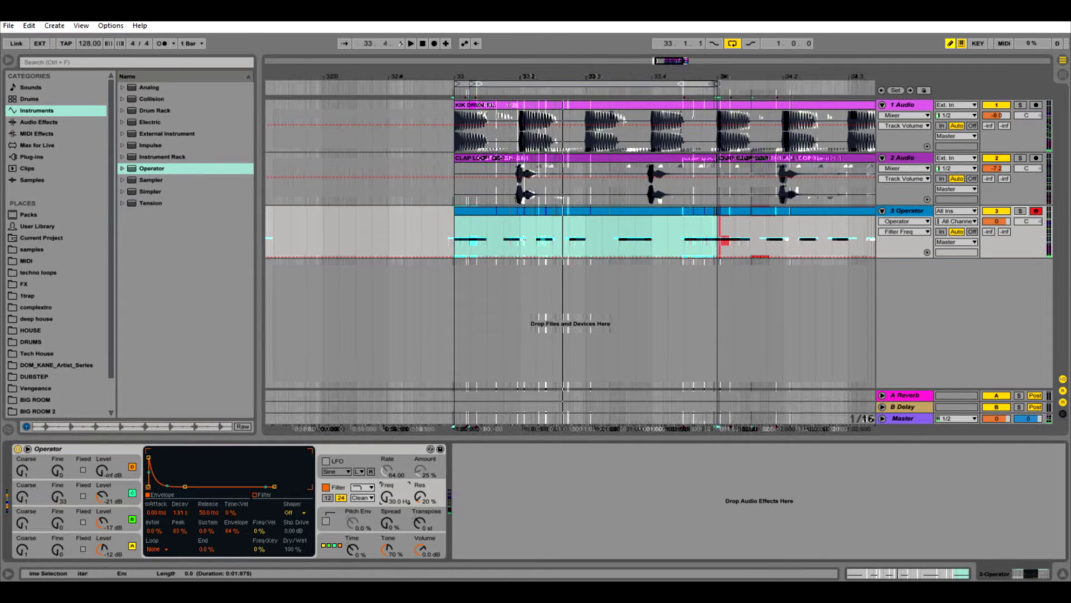
{"action": "left_click", "coordinate": [642, 226]}
{"action": "key", "text": "b"}
{"action": "key", "text": "ctrl+z"}
{"action": "key", "text": "ctrl+z"}
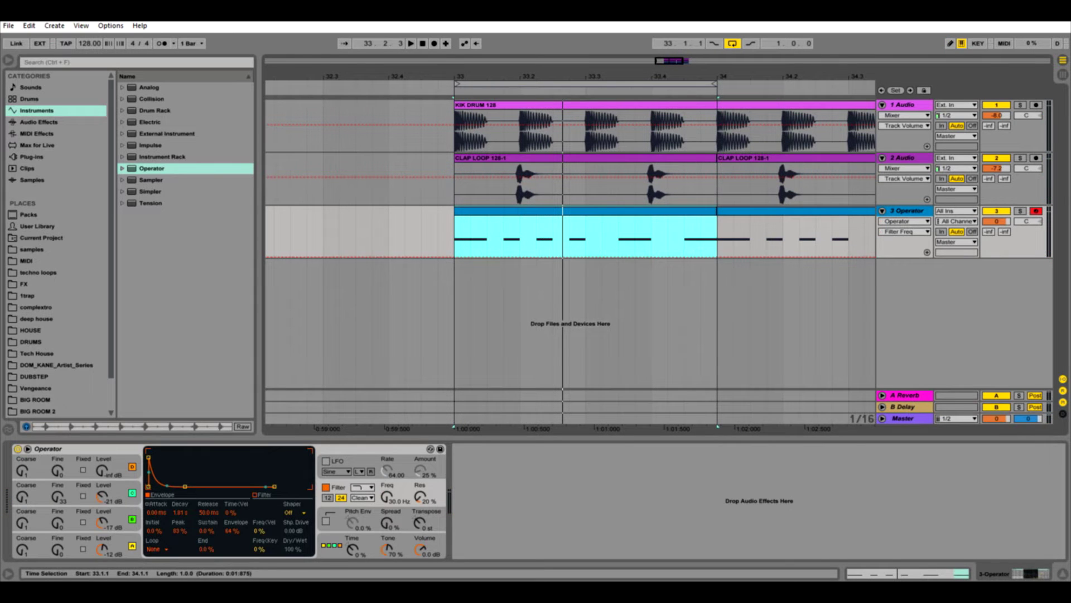
Draw Filter Freq automation over the fifth bass note, rising from 33.3.3 to a low peak and falling back by 33.4.
{"action": "left_click_drag", "start_coordinate": [642, 219], "coordinate": [628, 217]}
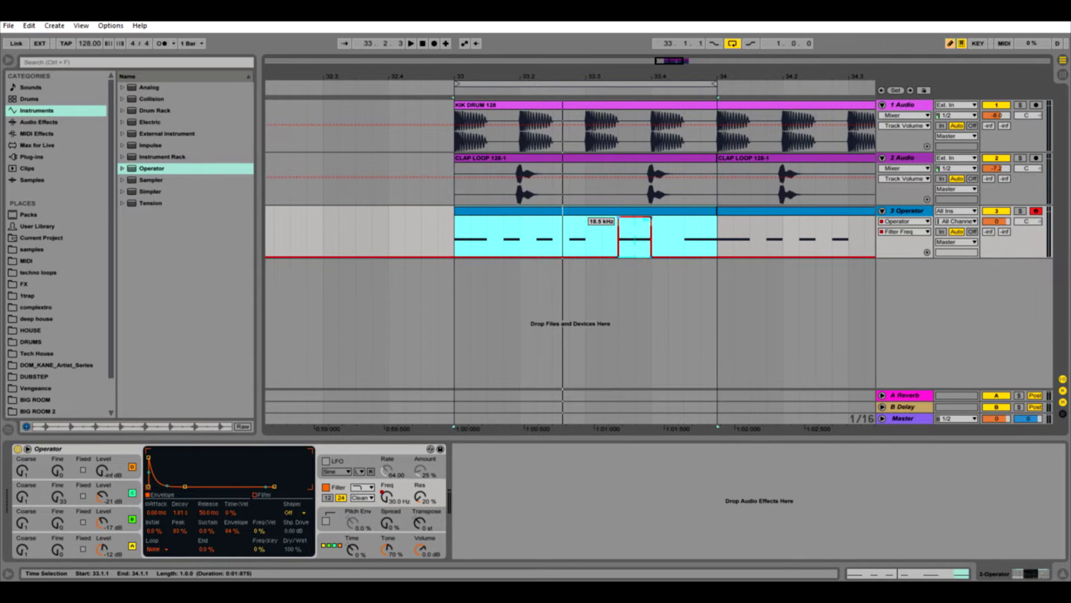
{"action": "left_click", "coordinate": [618, 217]}
{"action": "mouse_move", "coordinate": [619, 257]}
{"action": "left_mouse_down"}
{"action": "mouse_move", "coordinate": [621, 239]}
{"action": "mouse_move", "coordinate": [620, 249]}
{"action": "left_mouse_up"}
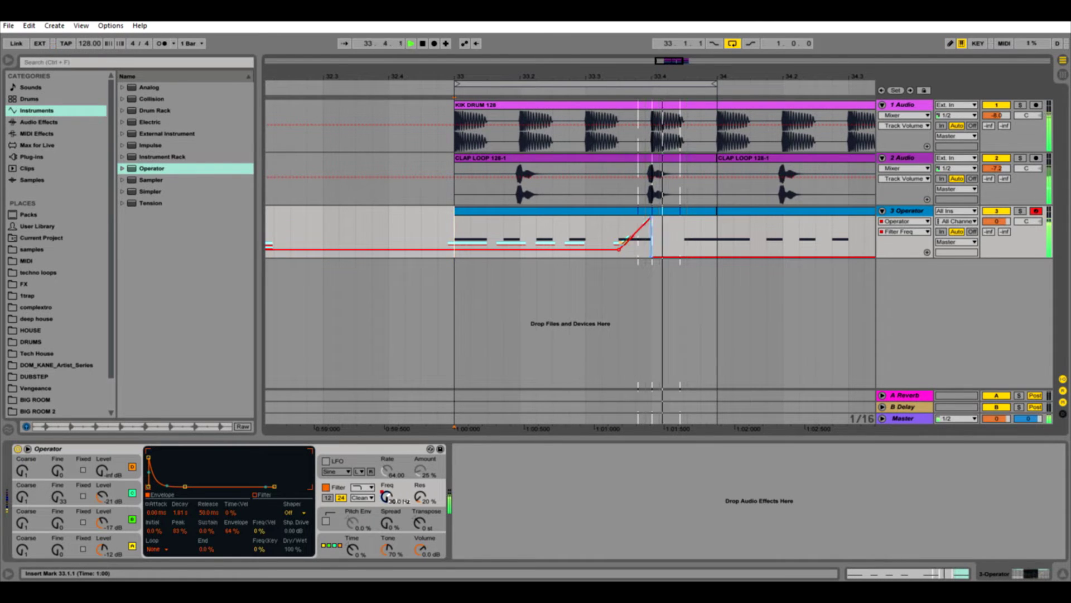
{"action": "left_click_drag", "start_coordinate": [649, 221], "coordinate": [619, 251]}
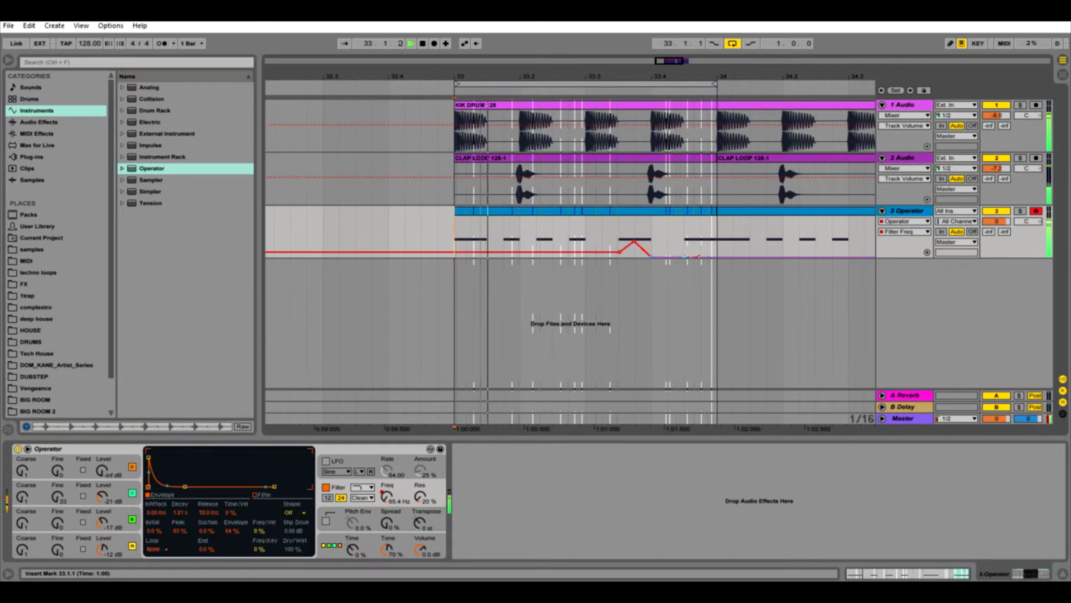
Extend the start of the clip's last C1 note back to beat 1.4 and play the loop.
{"action": "left_click_drag", "start_coordinate": [717, 234], "coordinate": [455, 234]}
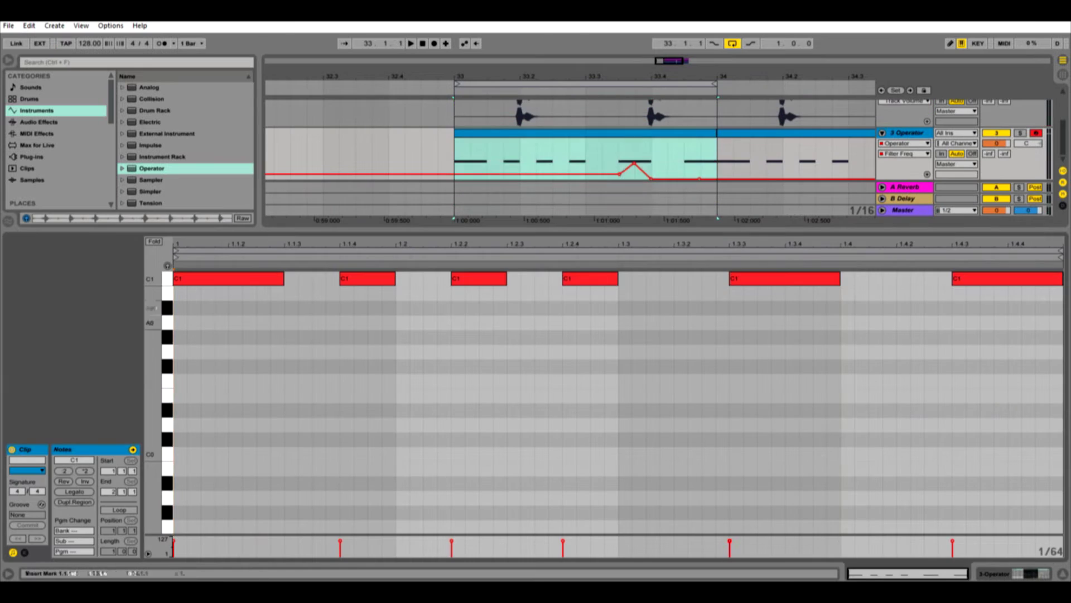
{"action": "left_click_drag", "start_coordinate": [953, 279], "coordinate": [842, 279]}
{"action": "key", "text": "space"}
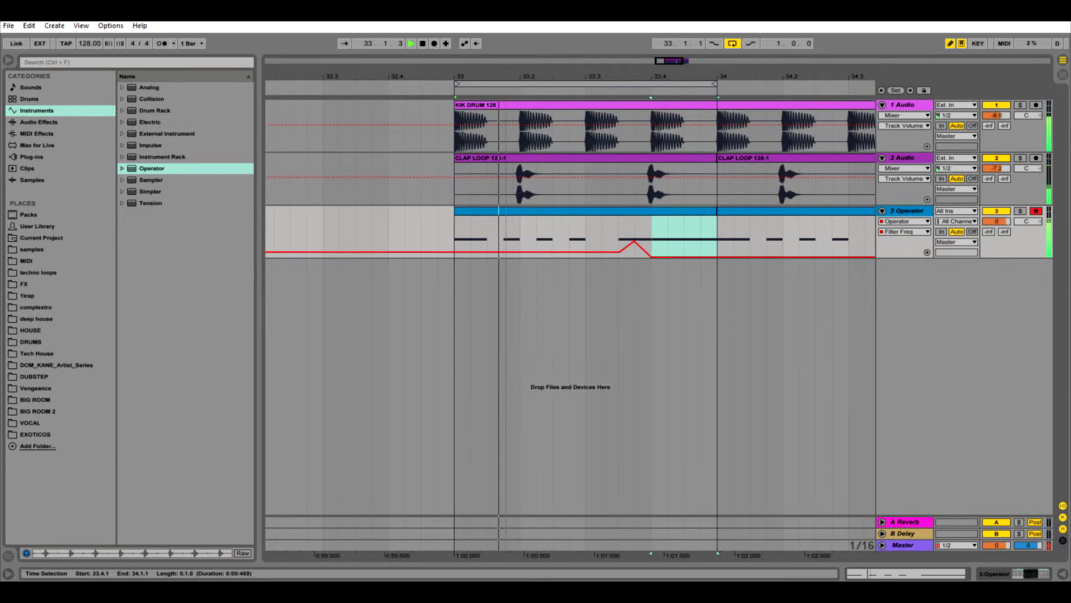
Draw a second Filter Freq peak over the last bass note, stepping up at 33.4.3 and sloping down just after 33.4.4.
{"action": "key", "text": "b"}
{"action": "left_click", "coordinate": [693, 246]}
{"action": "key", "text": "b"}
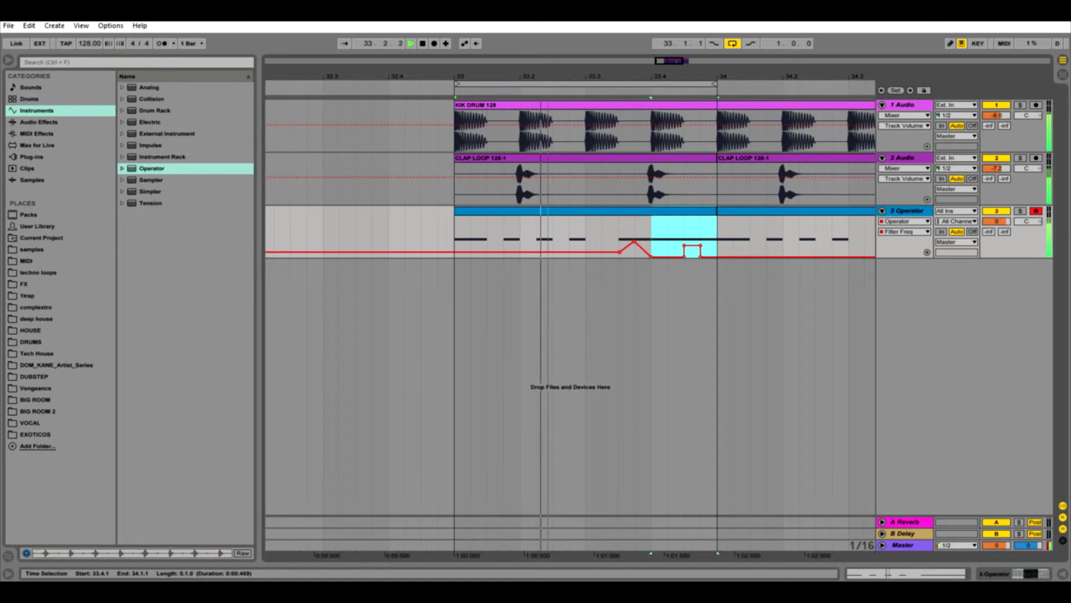
{"action": "left_click", "coordinate": [701, 246]}
{"action": "left_click_drag", "start_coordinate": [701, 245], "coordinate": [701, 232]}
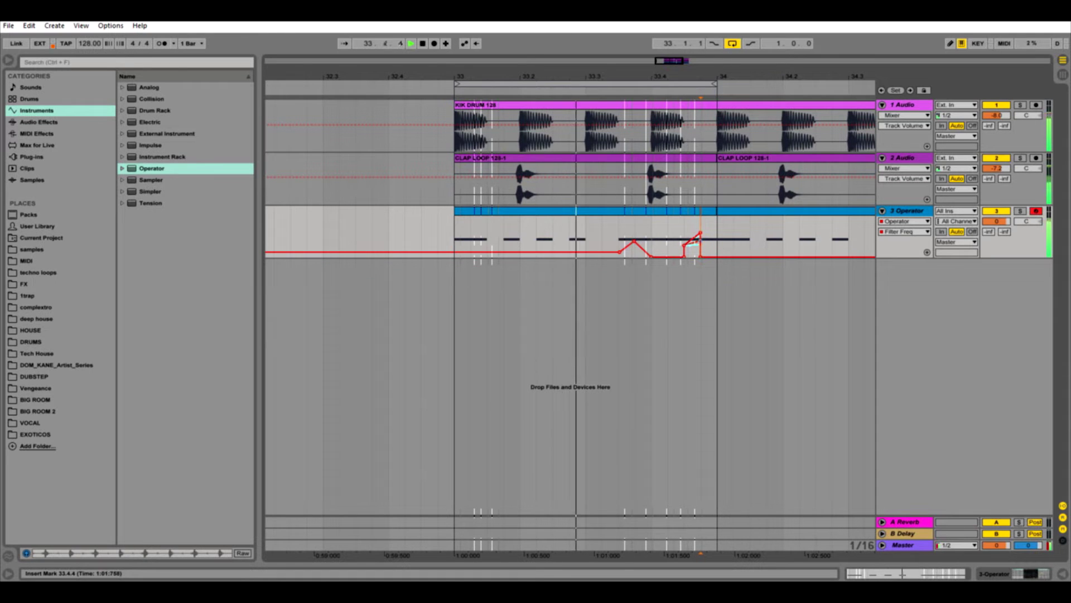
{"action": "mouse_move", "coordinate": [701, 257]}
{"action": "left_mouse_down"}
{"action": "mouse_move", "coordinate": [711, 256]}
{"action": "mouse_move", "coordinate": [701, 238]}
{"action": "left_mouse_up"}
{"action": "key", "text": "b"}
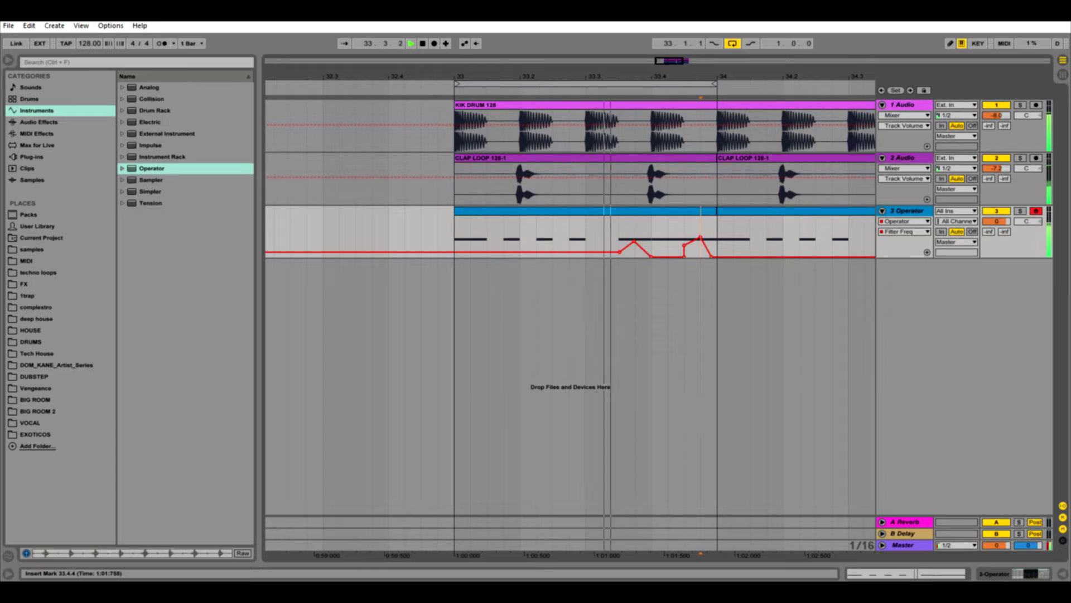
Draw a gradual Filter Freq rise over the third and fourth bass notes, from 33.2 to 33.3.
{"action": "left_click_drag", "start_coordinate": [540, 242], "coordinate": [580, 243]}
{"action": "key", "text": "b"}
{"action": "left_click", "coordinate": [536, 243]}
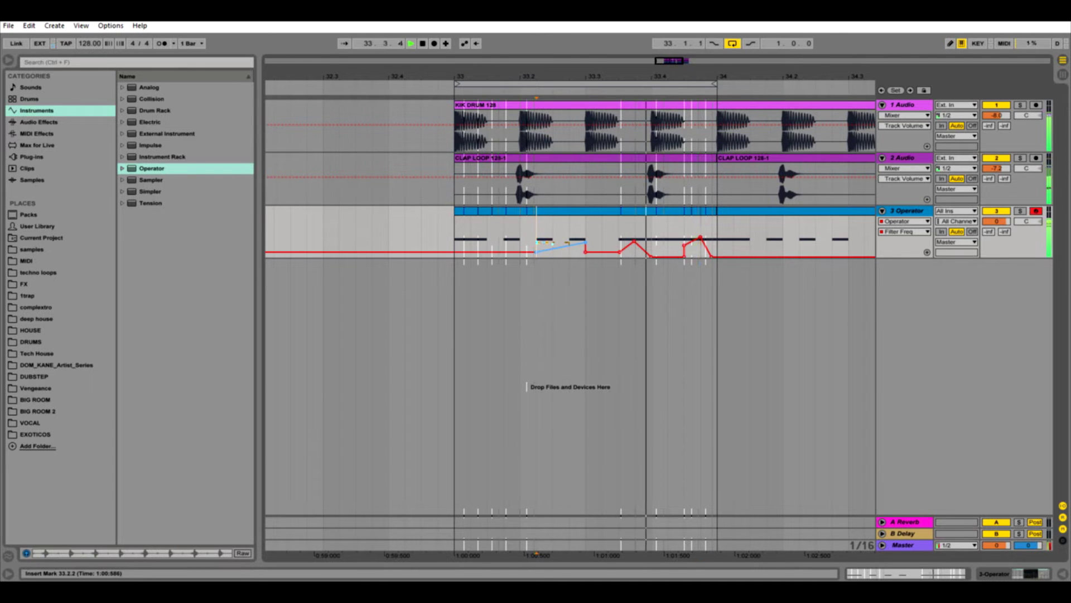
{"action": "left_click_drag", "start_coordinate": [561, 248], "coordinate": [523, 250]}
Automate the filter envelope's decay with a rise after 33.2, a dip near 33.3.3 and a longer rise towards bar 34.
{"action": "left_click", "coordinate": [907, 211]}
{"action": "double_click", "coordinate": [908, 211]}
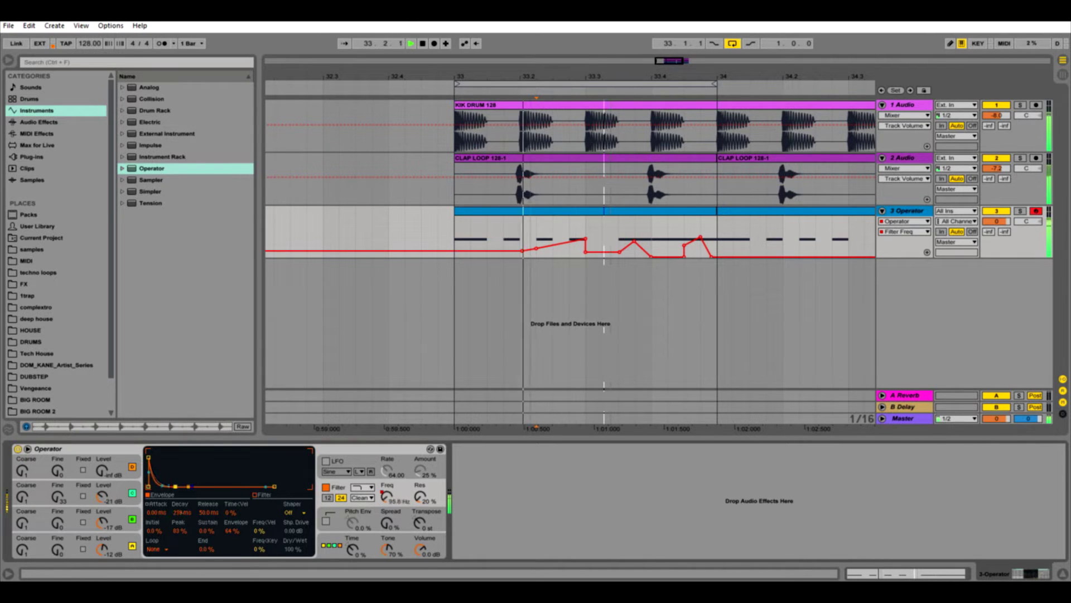
{"action": "left_click_drag", "start_coordinate": [180, 512], "coordinate": [180, 512]}
{"action": "left_click", "coordinate": [519, 233]}
{"action": "mouse_move", "coordinate": [578, 233]}
{"action": "left_mouse_down"}
{"action": "mouse_move", "coordinate": [578, 225]}
{"action": "mouse_move", "coordinate": [617, 234]}
{"action": "mouse_move", "coordinate": [709, 223]}
{"action": "left_mouse_up"}
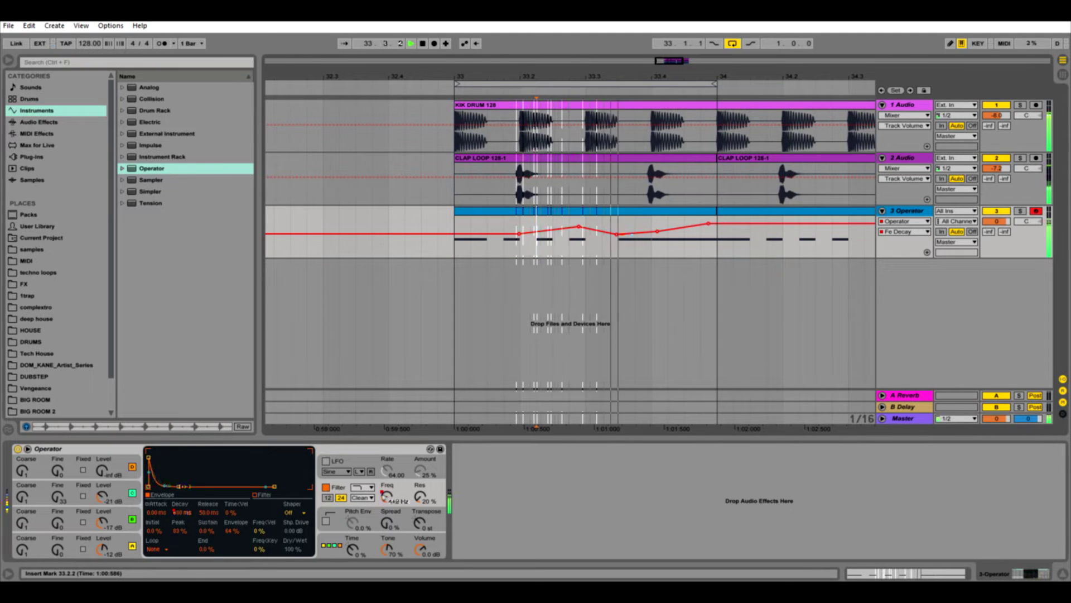
Show the Filter Freq automation in its own lane below Fe Decay and audition the loop with both automations.
{"action": "left_click", "coordinate": [385, 495]}
{"action": "left_click", "coordinate": [927, 252]}
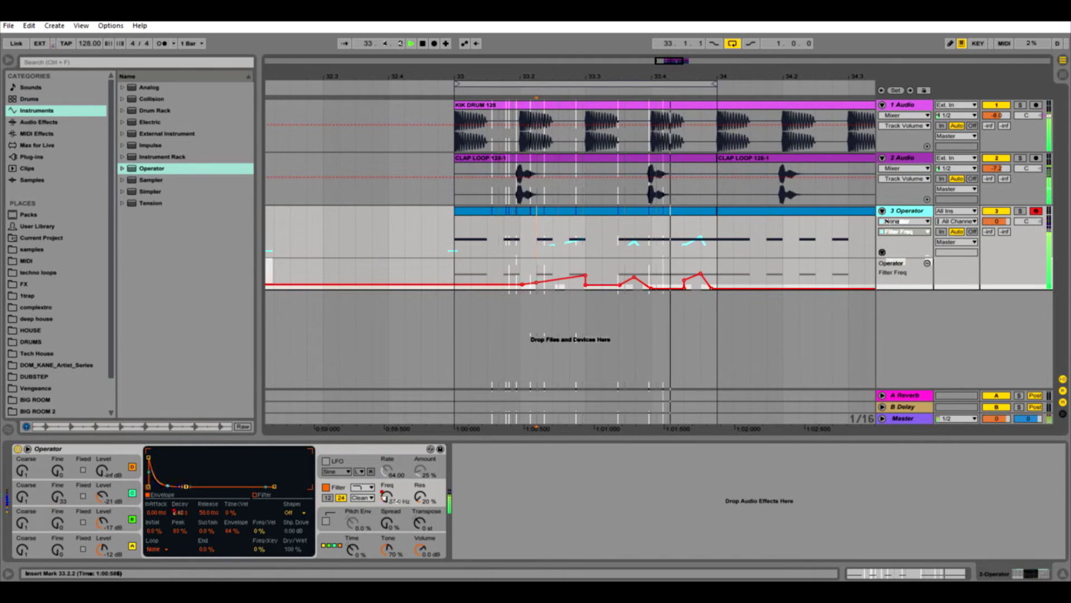
{"action": "key", "text": "space"}
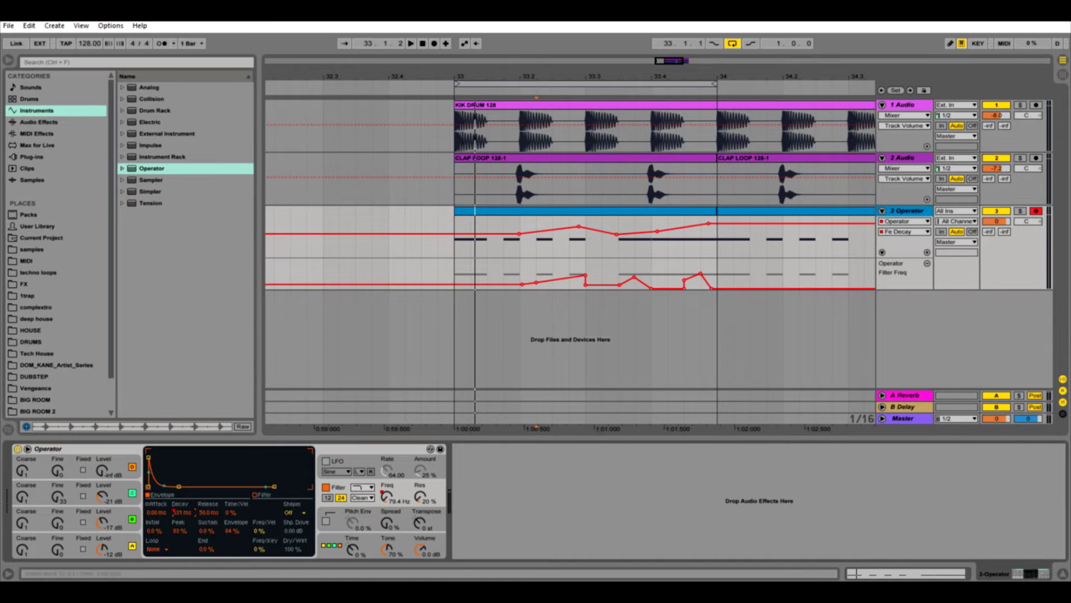
{"action": "key", "text": "space"}
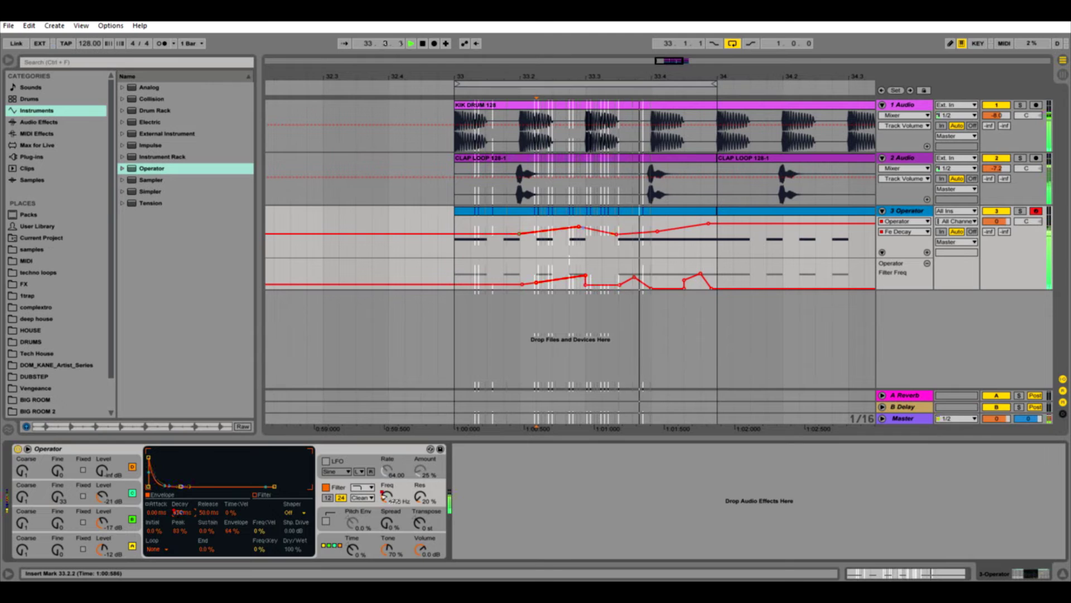
{"action": "key", "text": "space"}
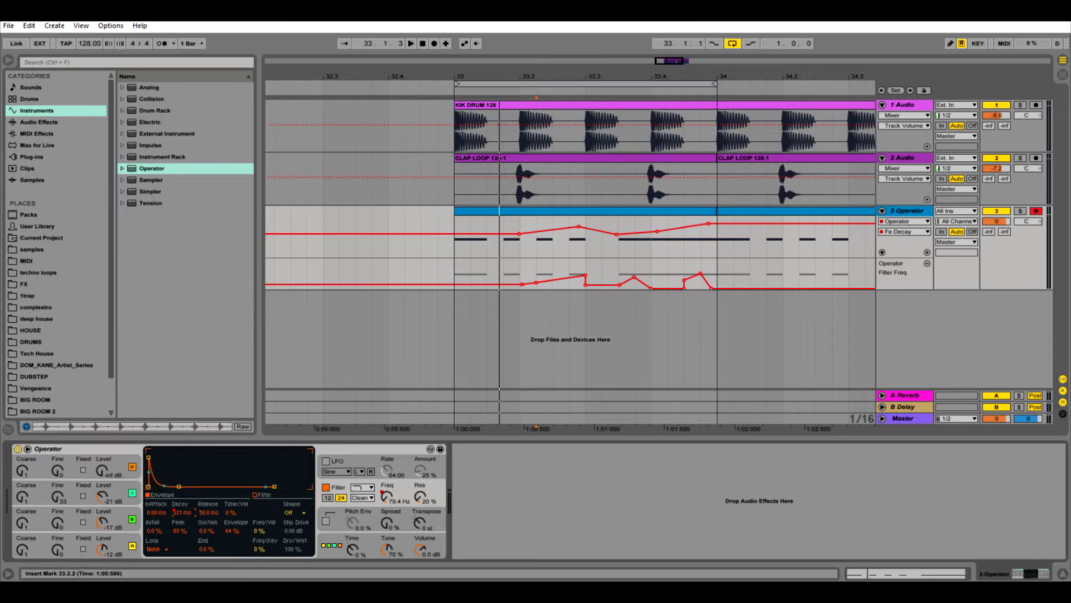
{"action": "key", "text": "space"}
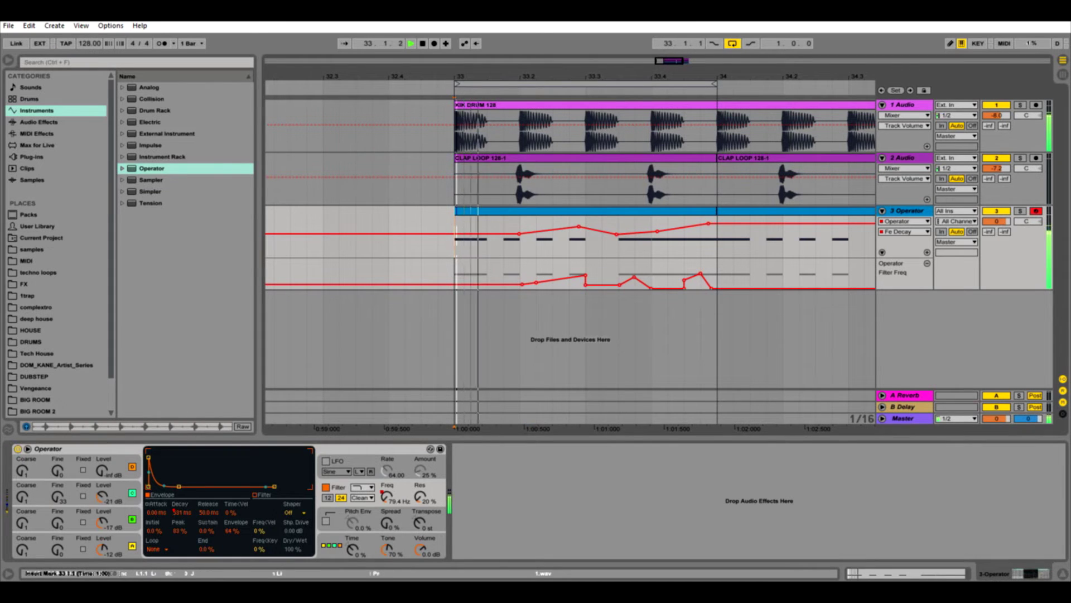
{"action": "key", "text": "space"}
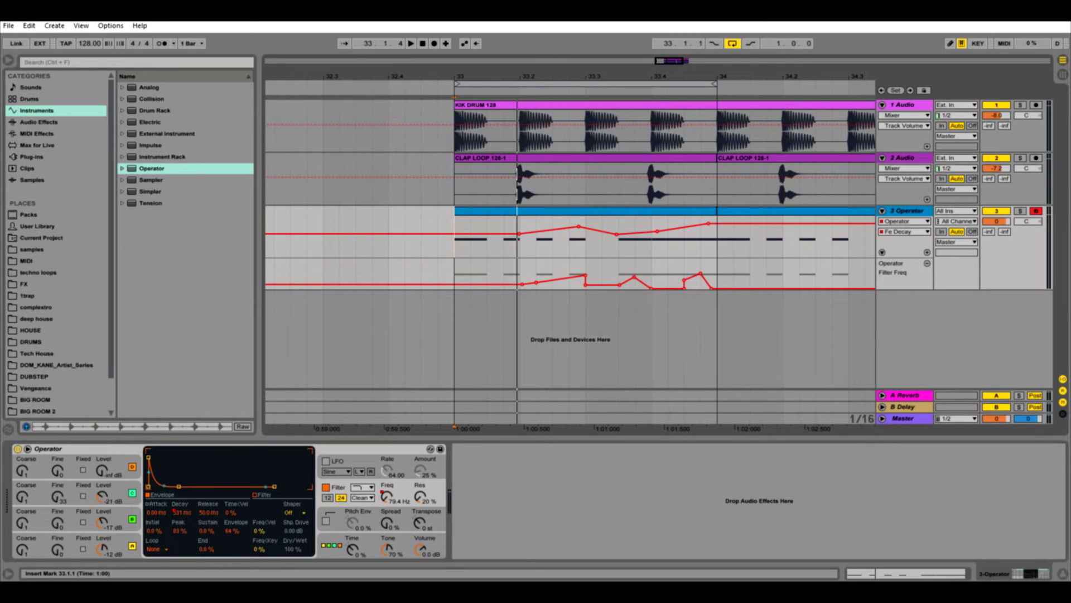
{"action": "key", "text": "space"}
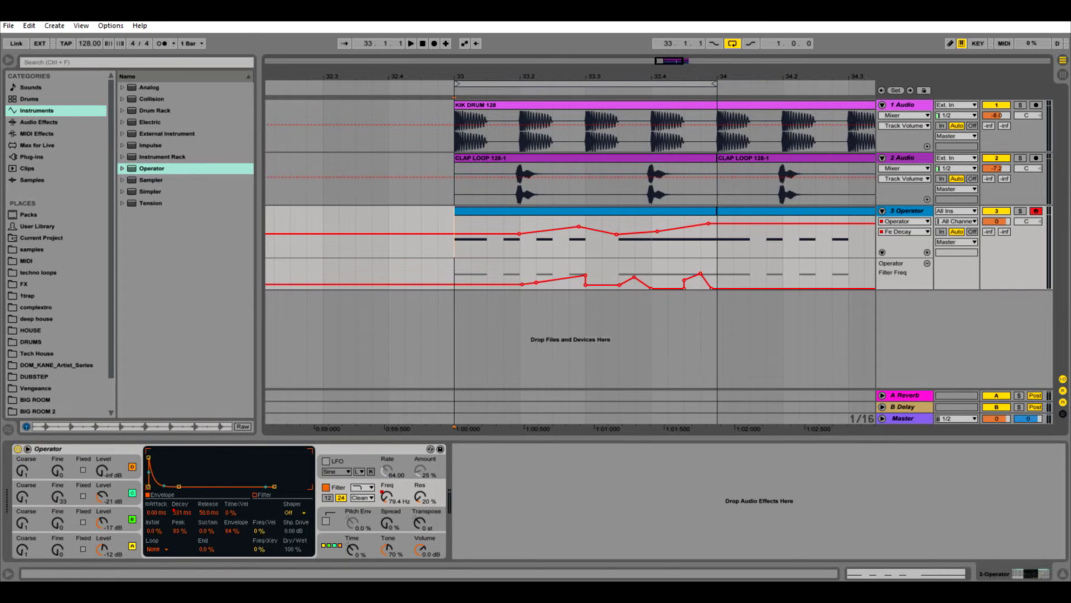
Insert a new audio track below the bass track and remove the extra Filter Freq automation lane from view.
{"action": "key", "text": "ctrl+t"}
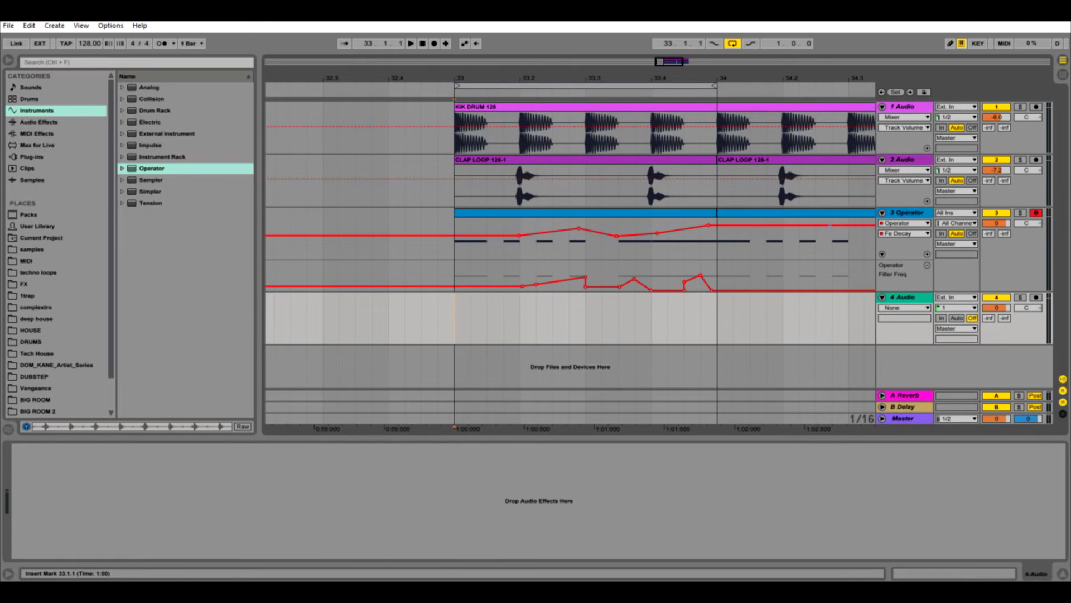
{"action": "left_click", "coordinate": [928, 265]}
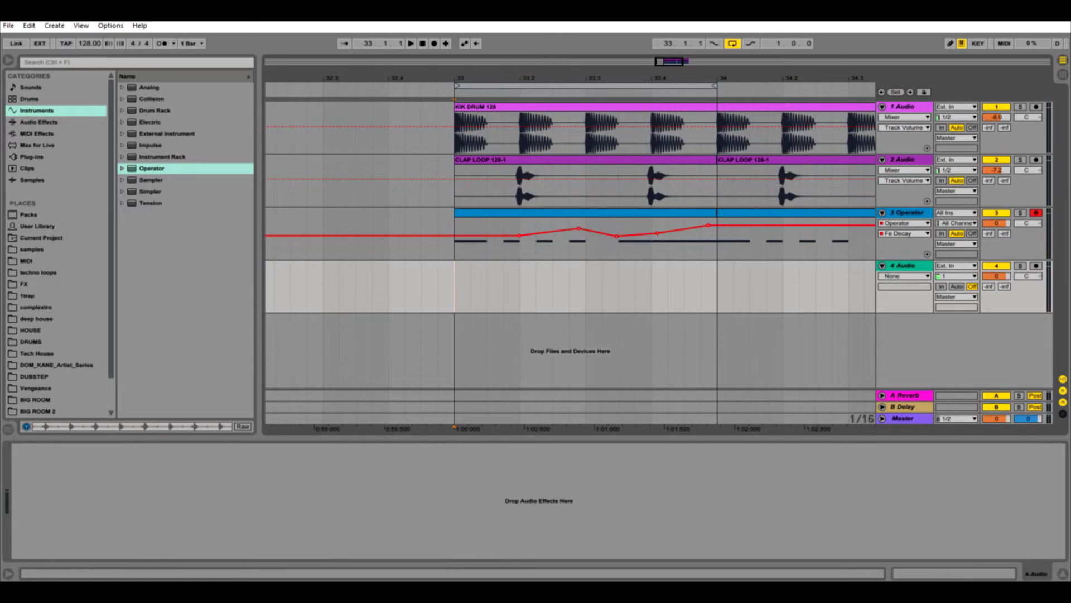
Add the Kick Reducer compressor preset after Operator on the bass track.
{"action": "left_click", "coordinate": [908, 213]}
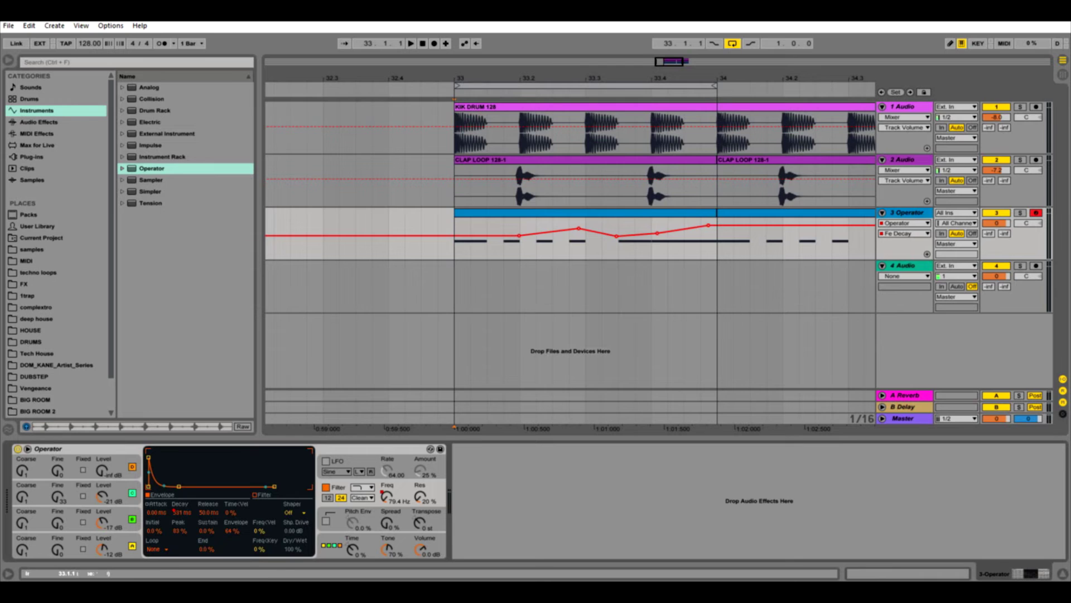
{"action": "left_click", "coordinate": [38, 122]}
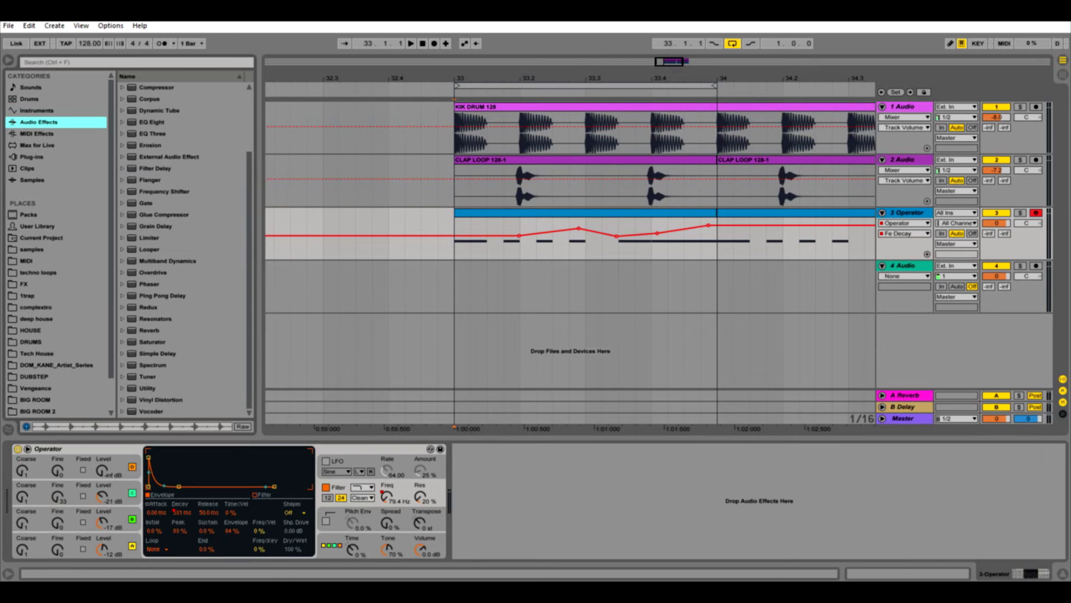
{"action": "scroll", "coordinate": [184, 248], "scroll_direction": "up", "scroll_amount": 3}
{"action": "left_click", "coordinate": [122, 169]}
{"action": "left_click_drag", "start_coordinate": [171, 307], "coordinate": [502, 497]}
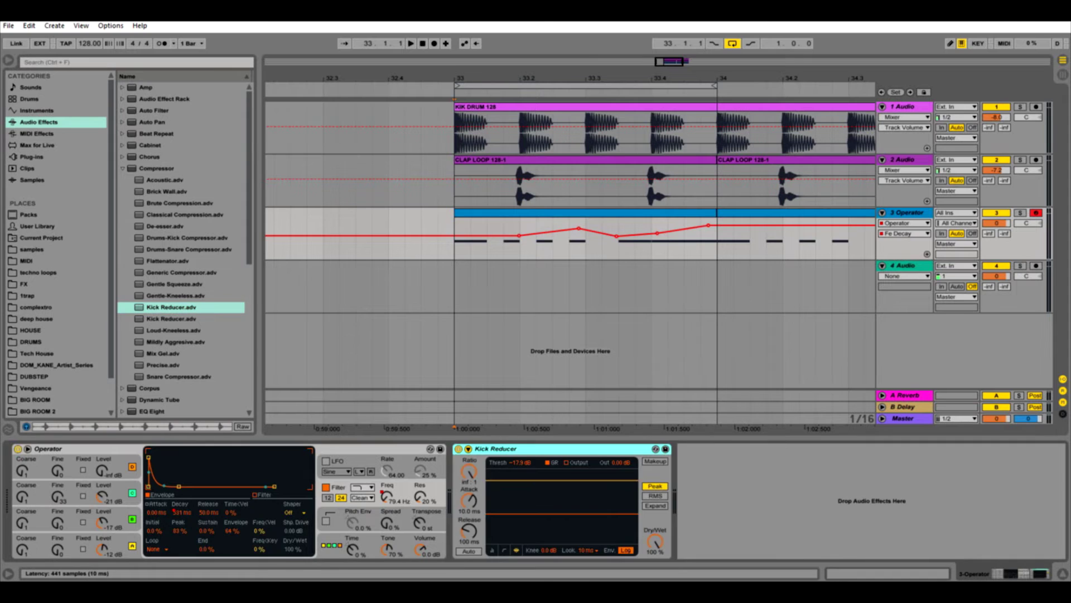
Enable the Kick Reducer's sidechain with the 1-Audio kick track, Post FX, as its source.
{"action": "left_click", "coordinate": [468, 449]}
{"action": "left_click", "coordinate": [478, 461]}
{"action": "left_click", "coordinate": [477, 479]}
{"action": "left_click", "coordinate": [474, 489]}
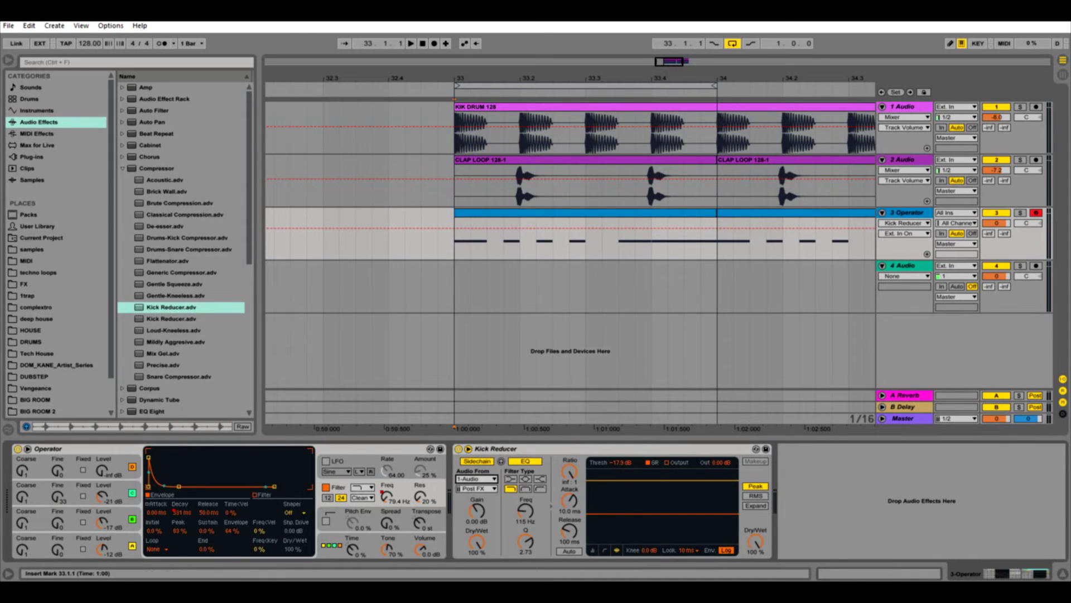
Audition the sidechained bass with a compressor threshold of -10.3 dB, then delete the Kick Reducer.
{"action": "key", "text": "space"}
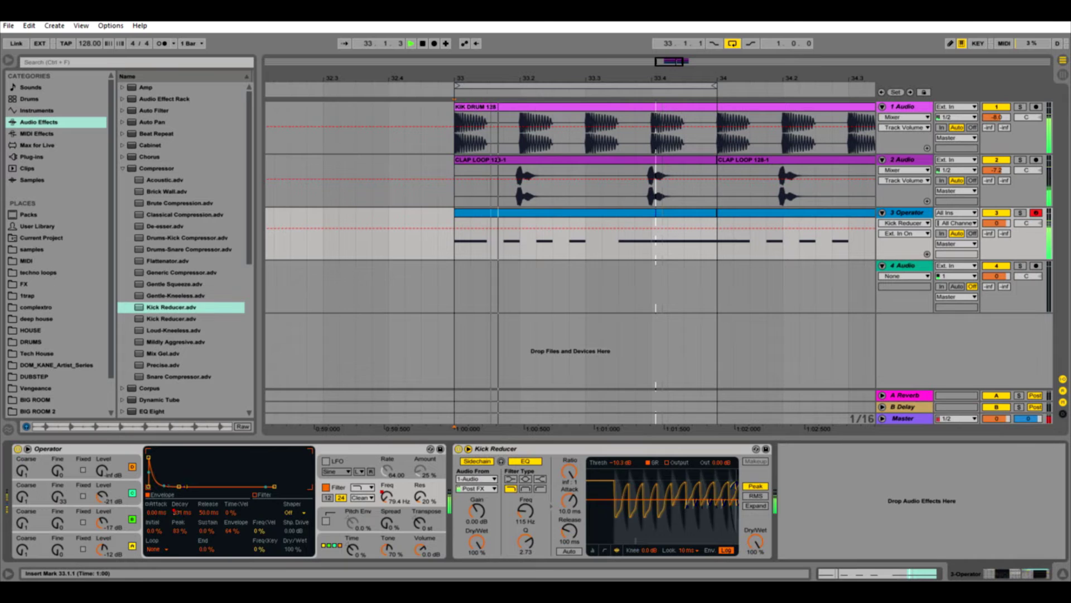
{"action": "key", "text": "space"}
{"action": "left_click", "coordinate": [536, 449]}
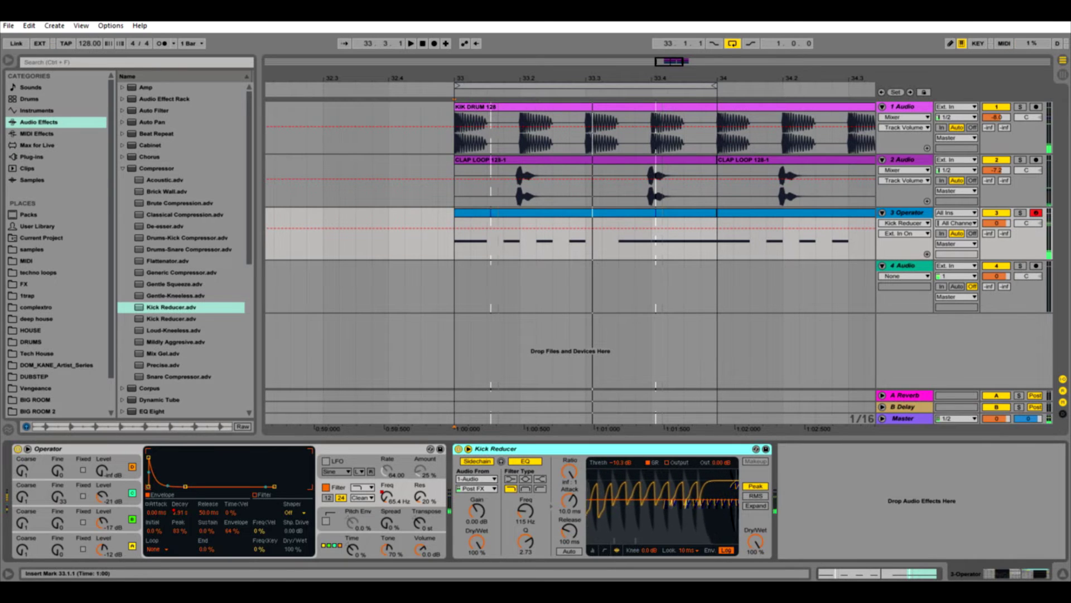
{"action": "key", "text": "Delete"}
Solo the Operator track, arm the 4 Audio track and set its input to Resampling, with bar 33 of the bass selected.
{"action": "mouse_move", "coordinate": [700, 241]}
{"action": "left_mouse_down"}
{"action": "mouse_move", "coordinate": [456, 241]}
{"action": "mouse_move", "coordinate": [717, 241]}
{"action": "left_mouse_up"}
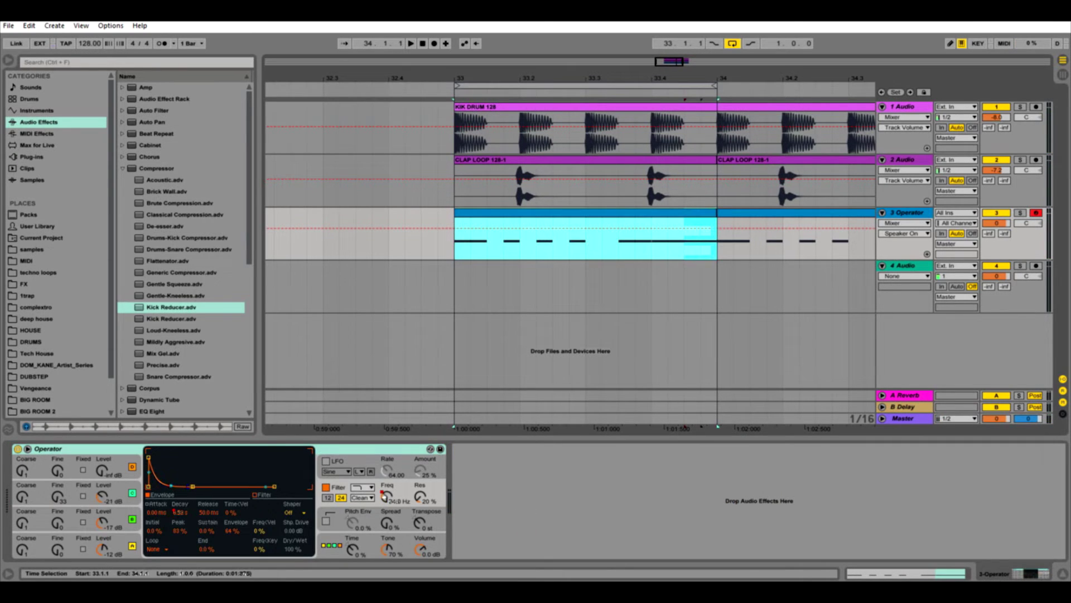
{"action": "left_click", "coordinate": [1020, 213]}
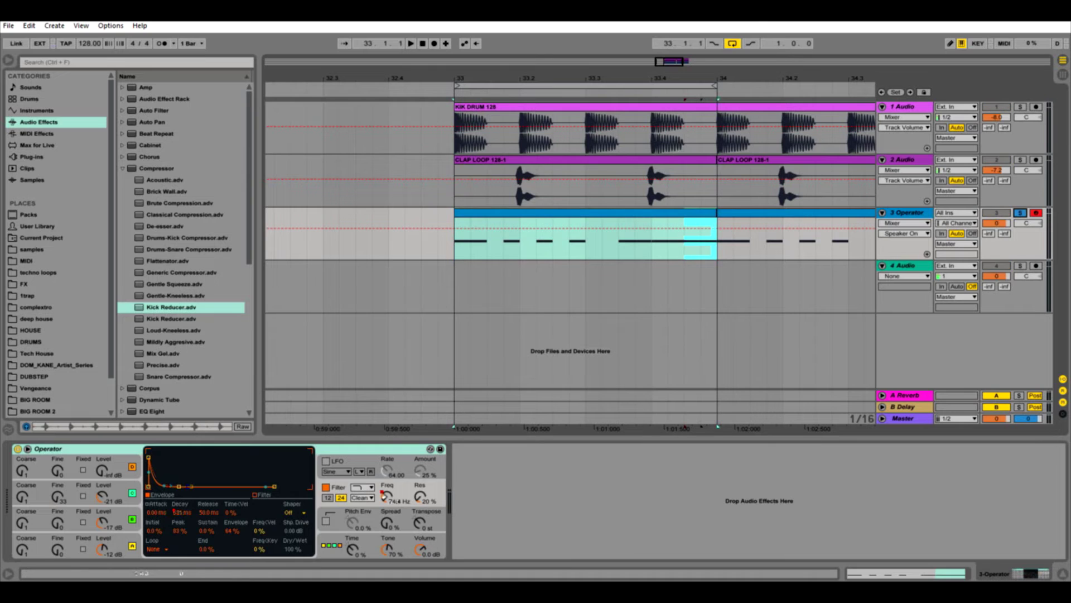
{"action": "left_click", "coordinate": [1036, 265]}
{"action": "left_click", "coordinate": [970, 266]}
{"action": "left_click", "coordinate": [953, 315]}
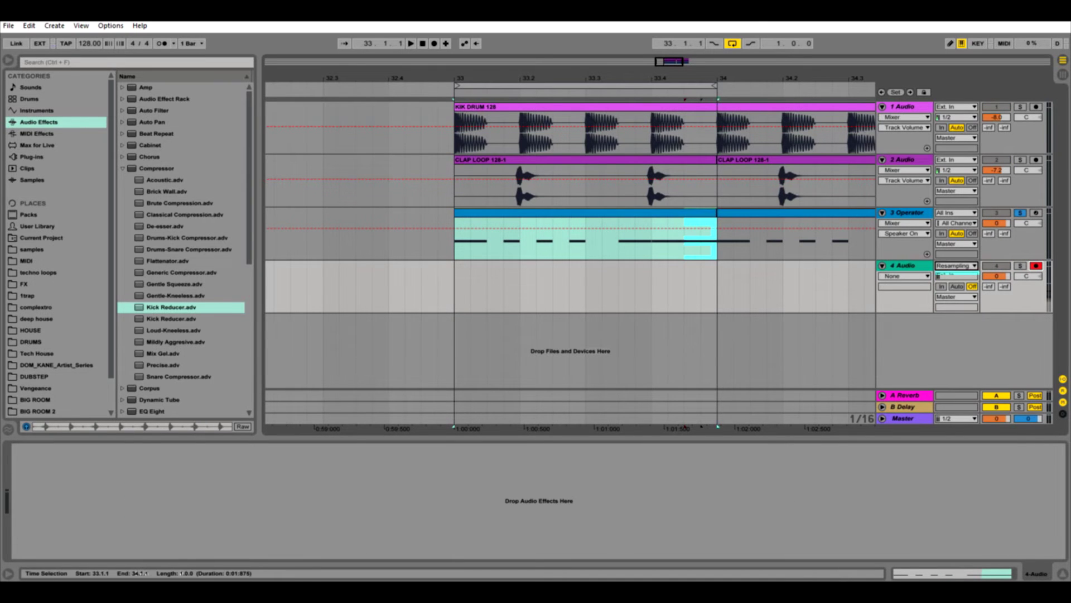
Record the one-bar bass loop from 33.1.1 to 34.1.1 onto the 4 Audio track, then solo that track.
{"action": "key", "text": "F9"}
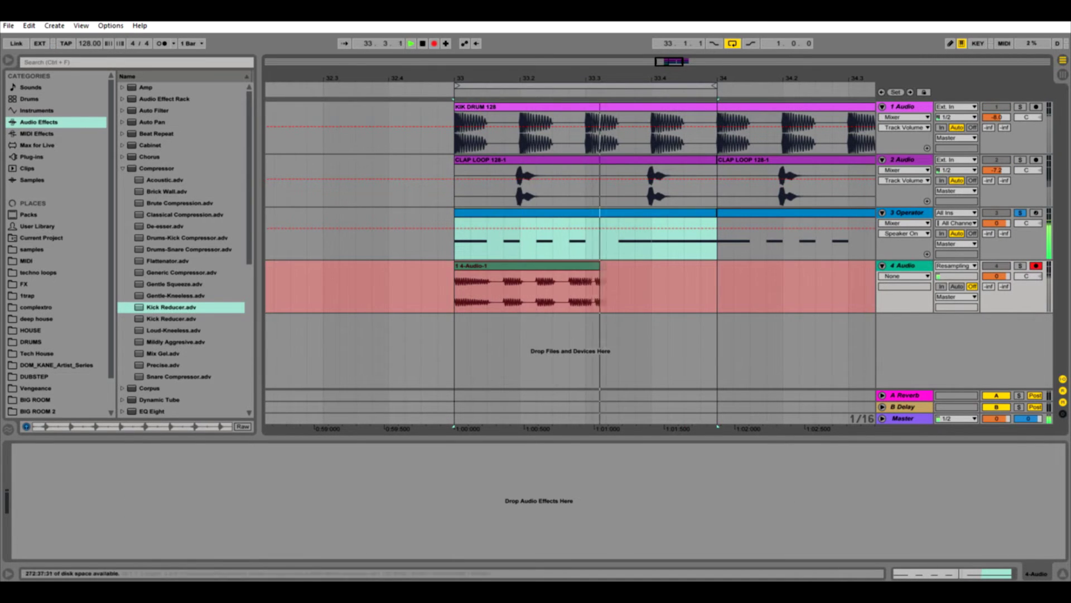
{"action": "key", "text": "space"}
{"action": "left_click", "coordinate": [484, 266]}
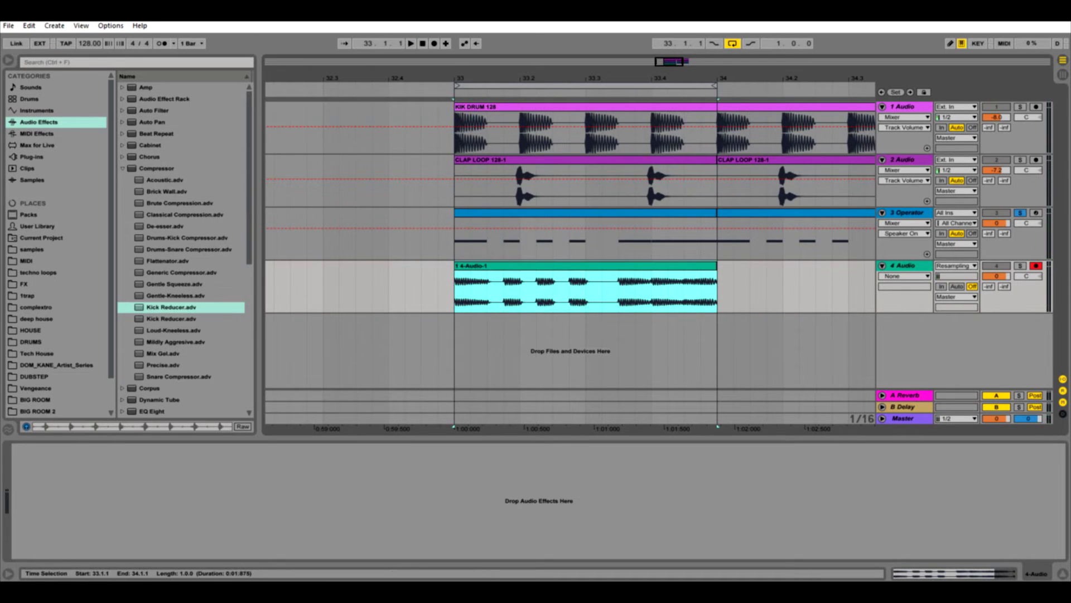
{"action": "left_click", "coordinate": [1020, 266]}
{"action": "left_click", "coordinate": [1021, 266]}
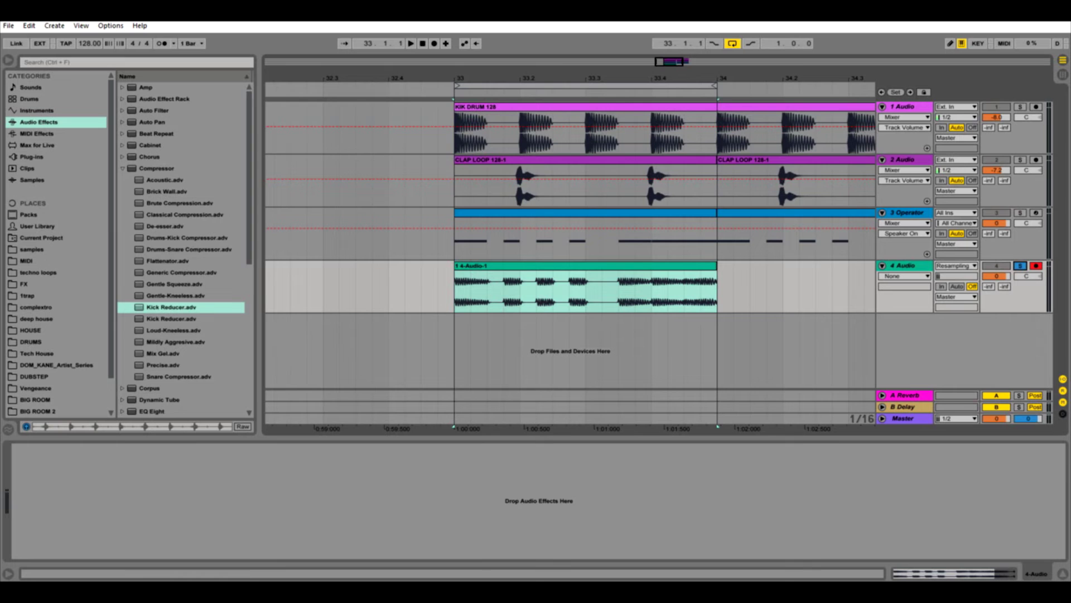
Add a short fade-in at the start of the recorded bass clip on 4 Audio.
{"action": "left_click_drag", "start_coordinate": [455, 78], "coordinate": [500, 120]}
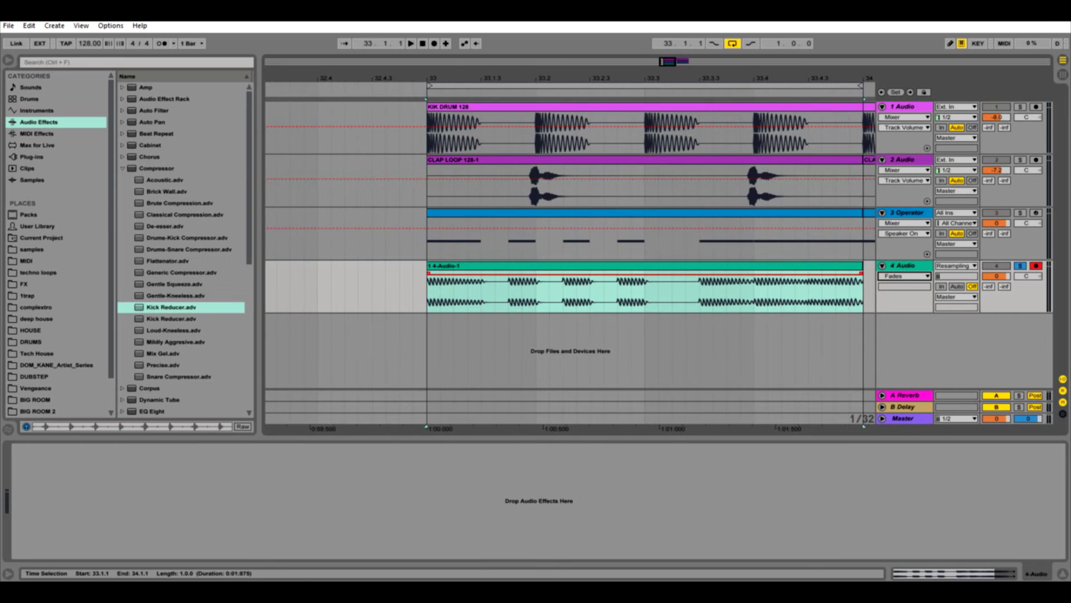
{"action": "left_click_drag", "start_coordinate": [428, 293], "coordinate": [451, 274]}
Cut the kick clip on 1 Audio down to one short hit at 33.1.1 and delete the rest.
{"action": "left_click_drag", "start_coordinate": [467, 134], "coordinate": [508, 134]}
{"action": "key", "text": "Delete"}
{"action": "left_click", "coordinate": [527, 106]}
{"action": "key", "text": "Delete"}
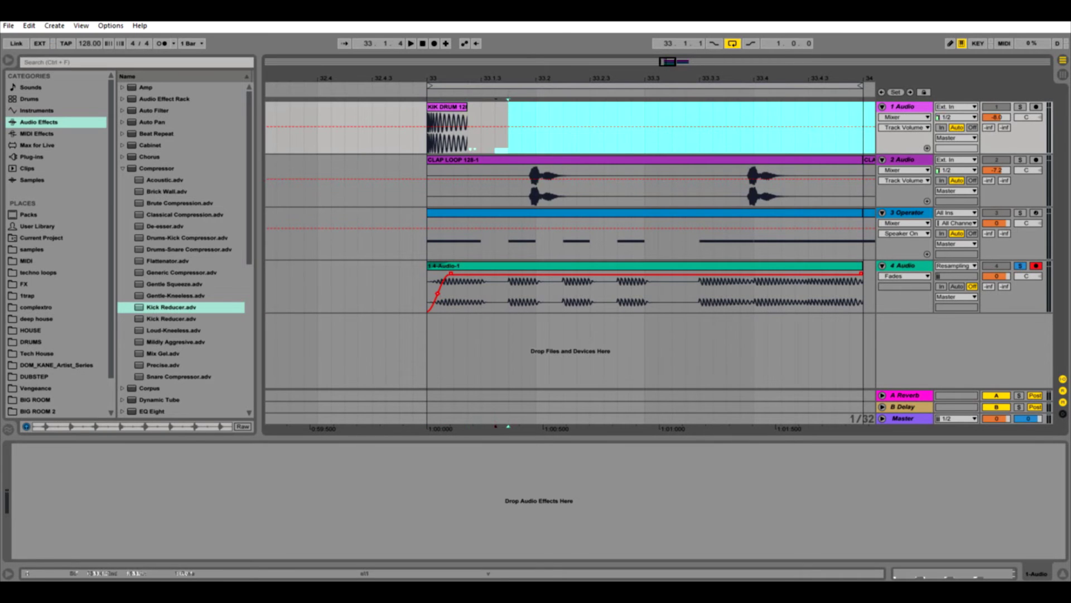
Show the fades on 1 Audio, fade out the short kick and duplicate it onto beats 33.2, 33.3 and 33.4.
{"action": "left_click", "coordinate": [904, 117]}
{"action": "left_click", "coordinate": [904, 136]}
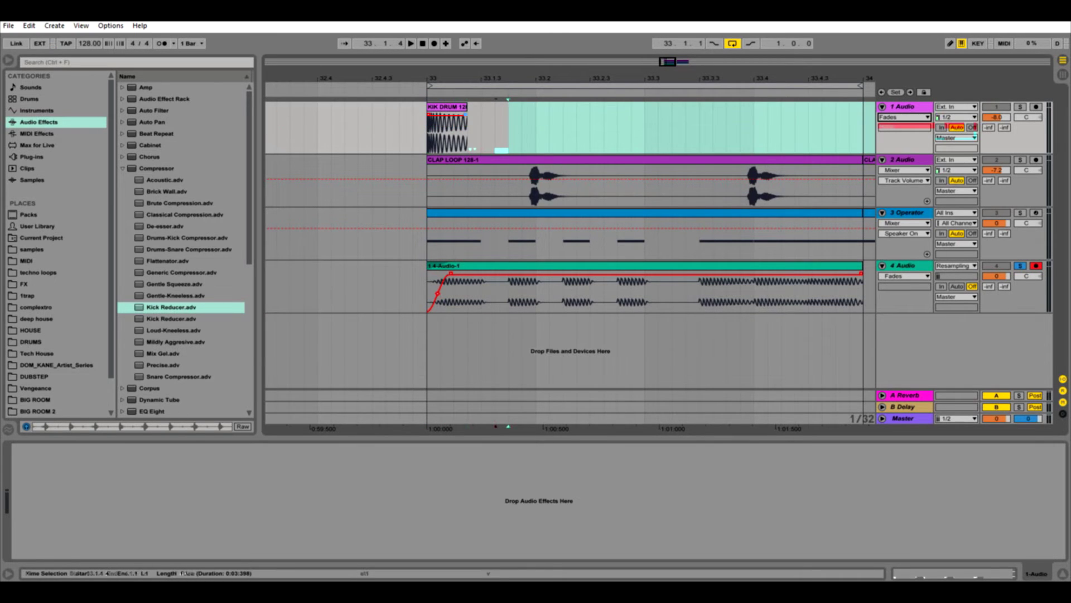
{"action": "key", "text": "ctrl+d"}
{"action": "key", "text": "ctrl+d"}
{"action": "key", "text": "ctrl+d"}
Split the recorded bass around the kicks, remove short slices at 33.2 and 33.3, and add fades at the cut edges.
{"action": "mouse_move", "coordinate": [536, 293]}
{"action": "left_mouse_down"}
{"action": "mouse_move", "coordinate": [549, 293]}
{"action": "mouse_move", "coordinate": [528, 273]}
{"action": "left_mouse_up"}
{"action": "key", "text": "Delete"}
{"action": "left_click_drag", "start_coordinate": [508, 293], "coordinate": [487, 274]}
{"action": "key", "text": "Delete"}
{"action": "mouse_move", "coordinate": [509, 266]}
{"action": "left_mouse_down"}
{"action": "mouse_move", "coordinate": [495, 266]}
{"action": "mouse_move", "coordinate": [504, 274]}
{"action": "left_mouse_up"}
{"action": "mouse_move", "coordinate": [645, 293]}
{"action": "left_mouse_down"}
{"action": "mouse_move", "coordinate": [658, 293]}
{"action": "mouse_move", "coordinate": [640, 273]}
{"action": "left_mouse_up"}
{"action": "key", "text": "Delete"}
{"action": "left_click_drag", "start_coordinate": [754, 293], "coordinate": [742, 273]}
{"action": "key", "text": "Delete"}
Unsolo 4 Audio, mute the Operator track and audition the faded bass audio with the kick and clap.
{"action": "left_click", "coordinate": [1020, 265]}
{"action": "left_click", "coordinate": [997, 212]}
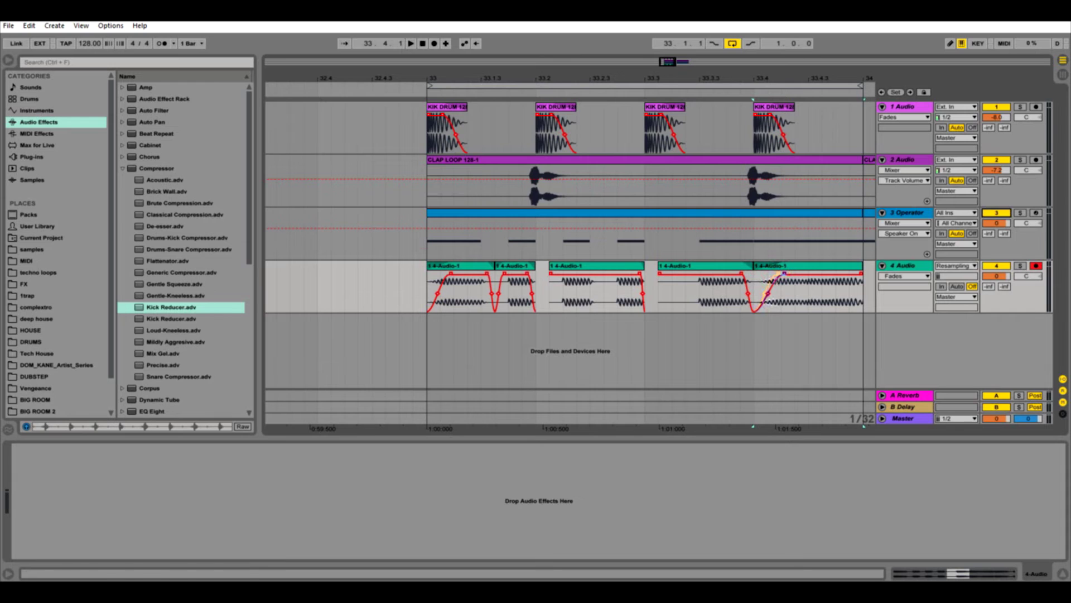
{"action": "key", "text": "space"}
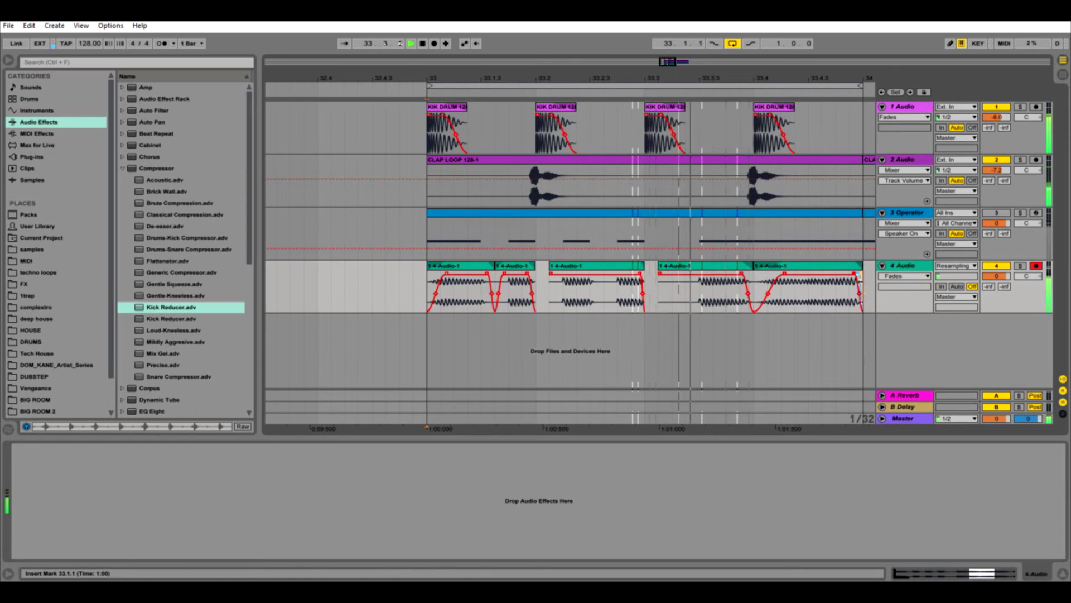
{"action": "key", "text": "space"}
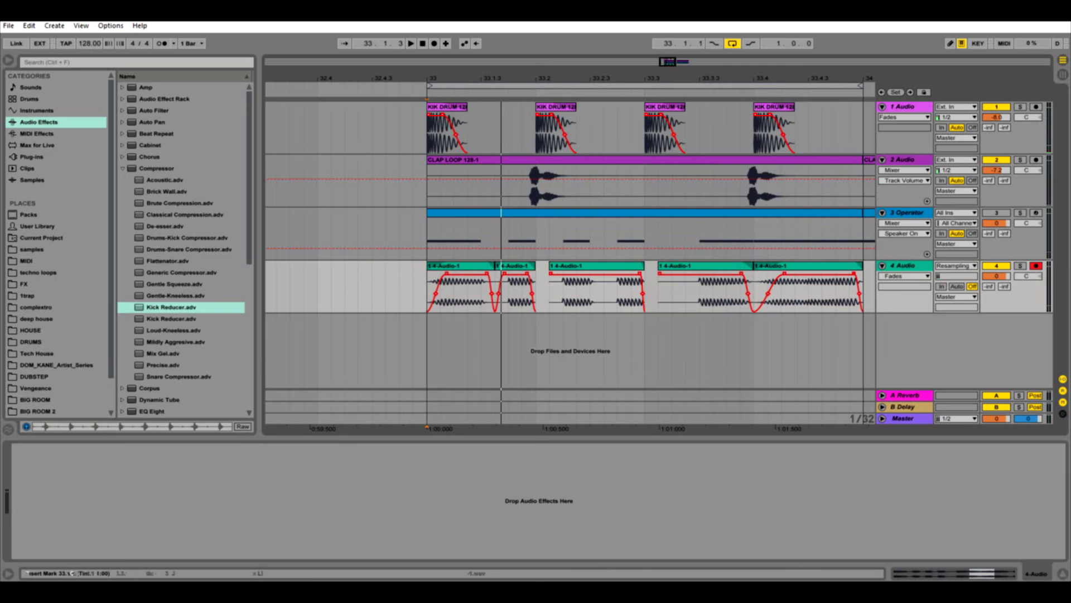
{"action": "left_click_drag", "start_coordinate": [428, 295], "coordinate": [870, 296]}
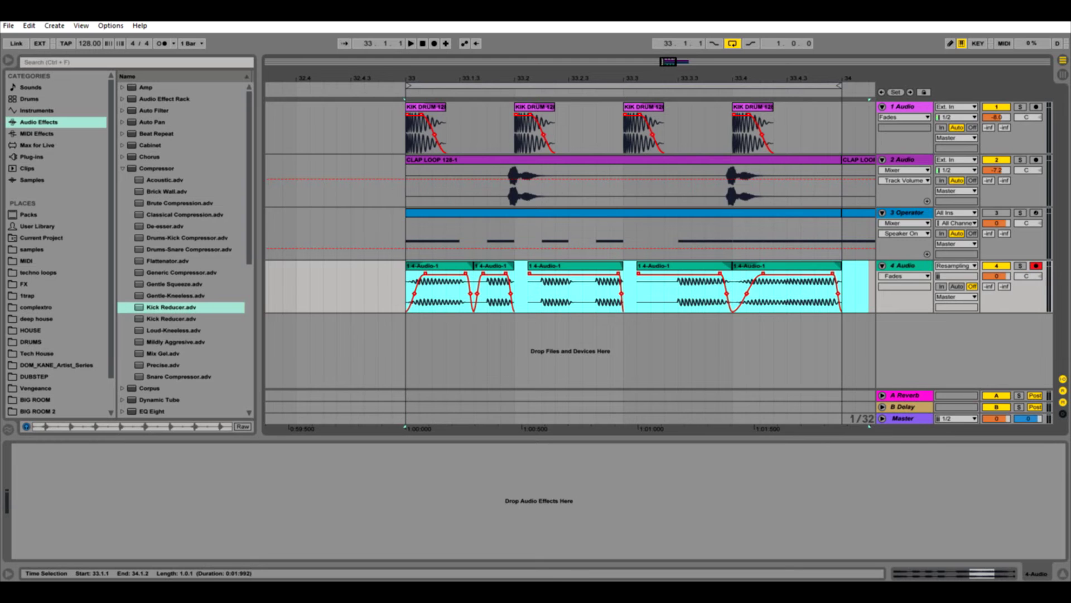
{"action": "left_click_drag", "start_coordinate": [407, 234], "coordinate": [842, 234]}
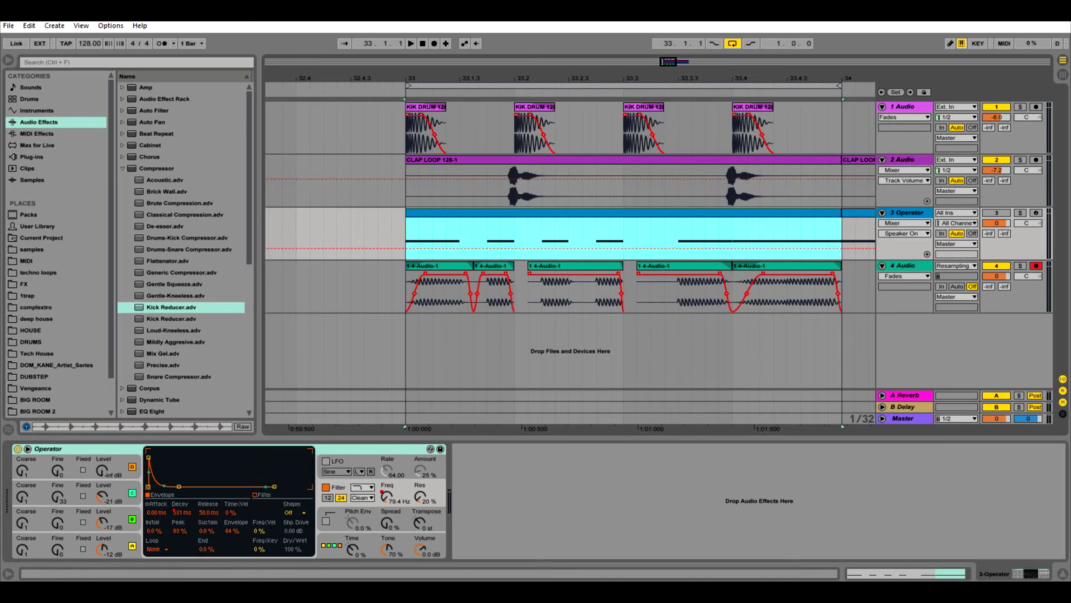
{"action": "left_click_drag", "start_coordinate": [406, 288], "coordinate": [842, 287]}
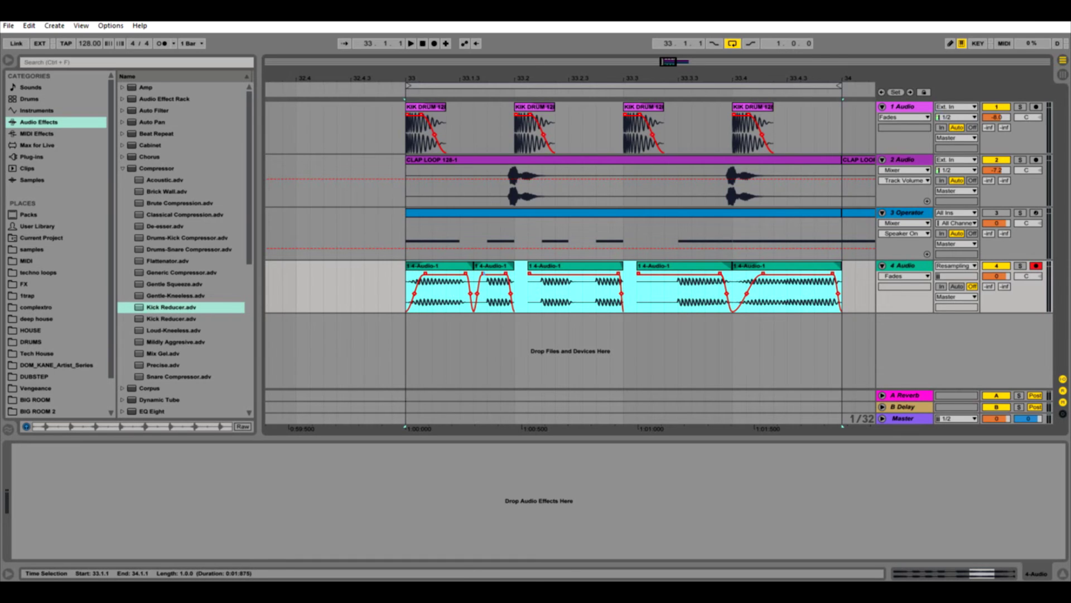
{"action": "left_click_drag", "start_coordinate": [406, 294], "coordinate": [842, 294]}
{"action": "left_click_drag", "start_coordinate": [842, 296], "coordinate": [406, 295]}
{"action": "left_click", "coordinate": [906, 213]}
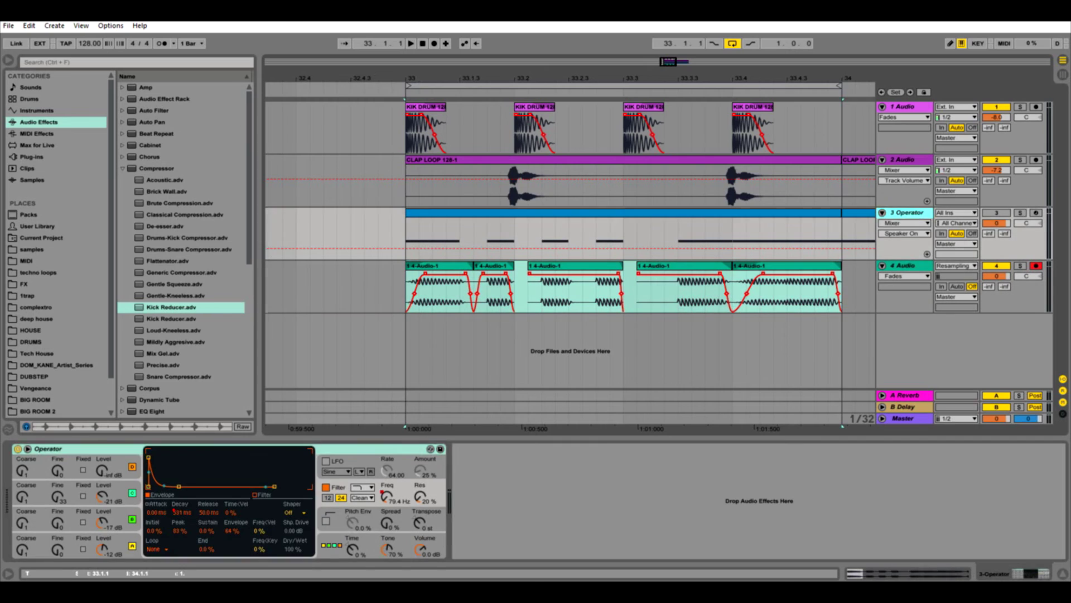